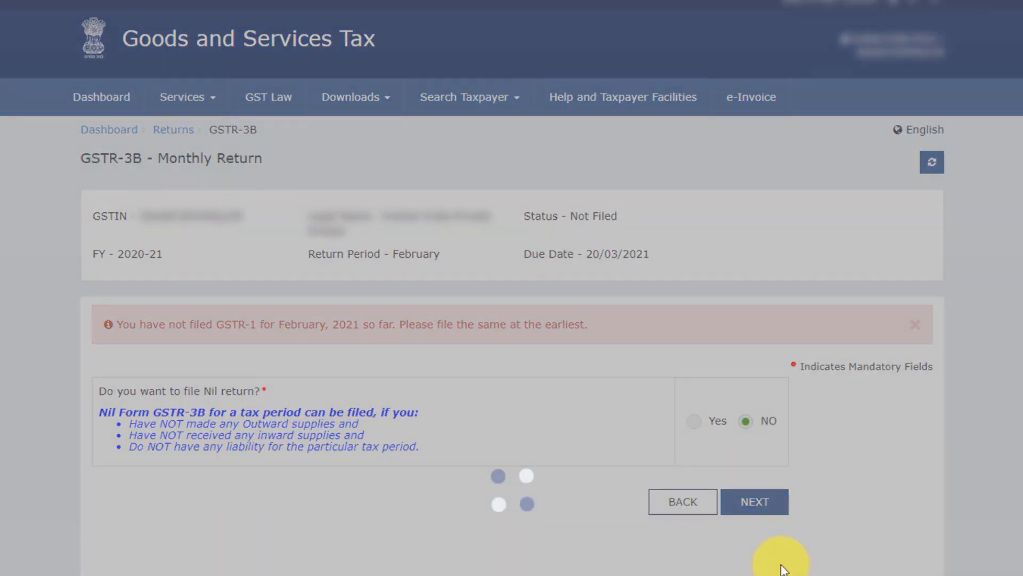
Step: Continue the February GSTR-3B as a non-nil return and review its outward supplies tax and Eligible ITC summary figures
{"action": "left_click", "coordinate": [759, 513]}
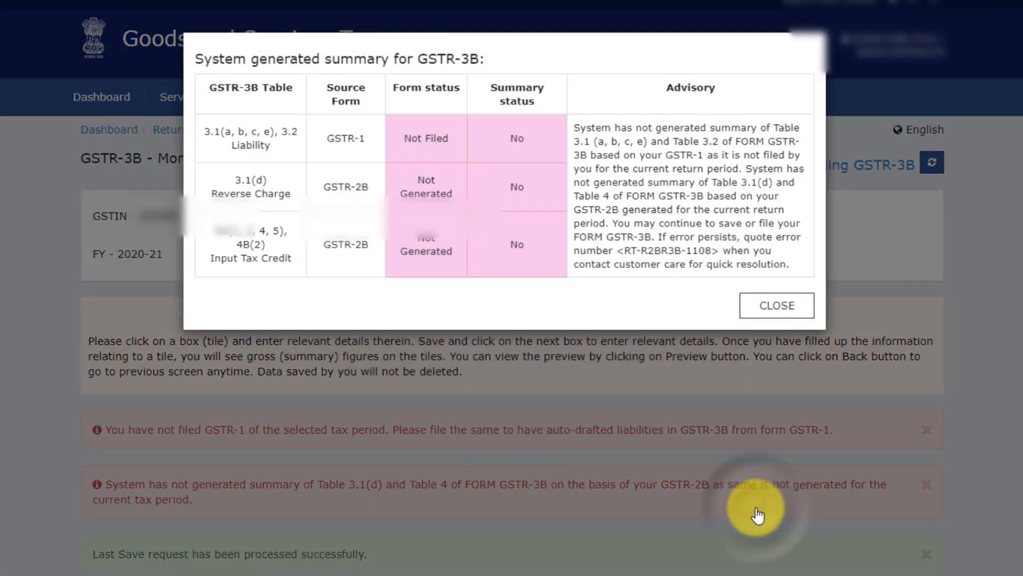
{"action": "left_click", "coordinate": [773, 304]}
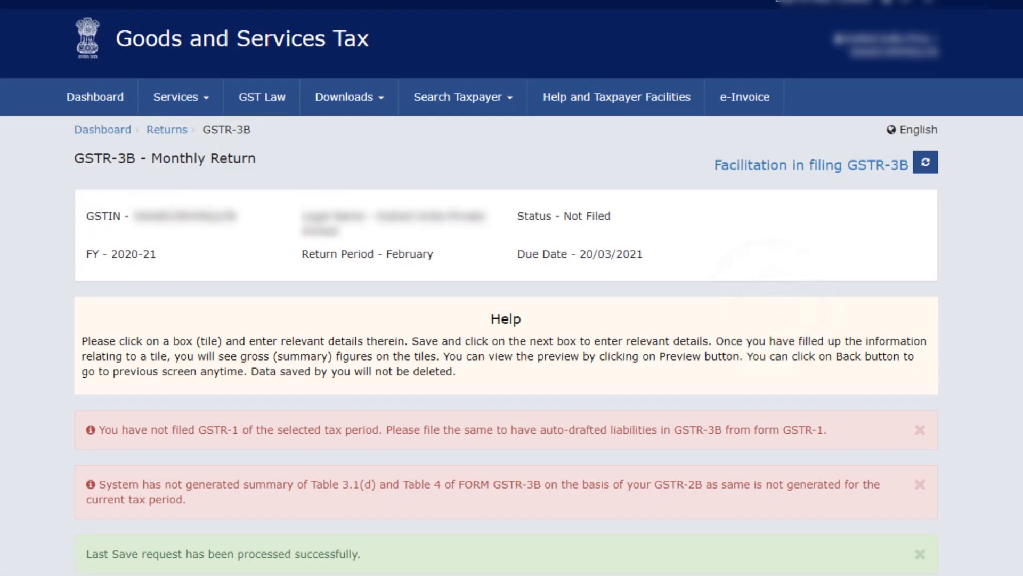
{"action": "scroll", "coordinate": [506, 320], "scroll_direction": "down", "scroll_amount": 5}
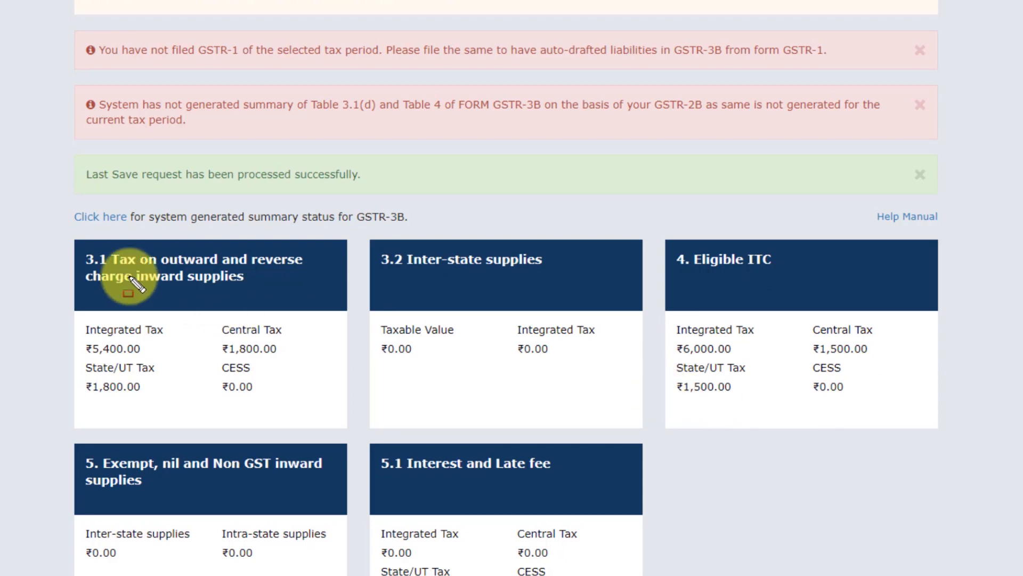
{"action": "left_click_drag", "start_coordinate": [58, 248], "coordinate": [333, 422]}
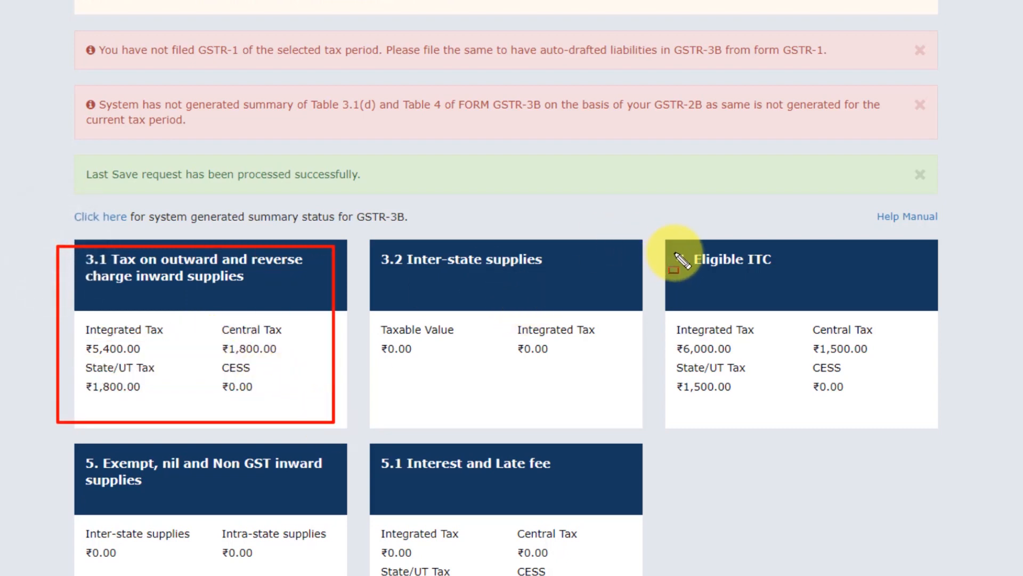
{"action": "left_click_drag", "start_coordinate": [670, 247], "coordinate": [718, 281]}
{"action": "mouse_move", "coordinate": [801, 337]}
{"action": "left_mouse_down"}
{"action": "mouse_move", "coordinate": [890, 389]}
{"action": "mouse_move", "coordinate": [927, 431]}
{"action": "left_mouse_up"}
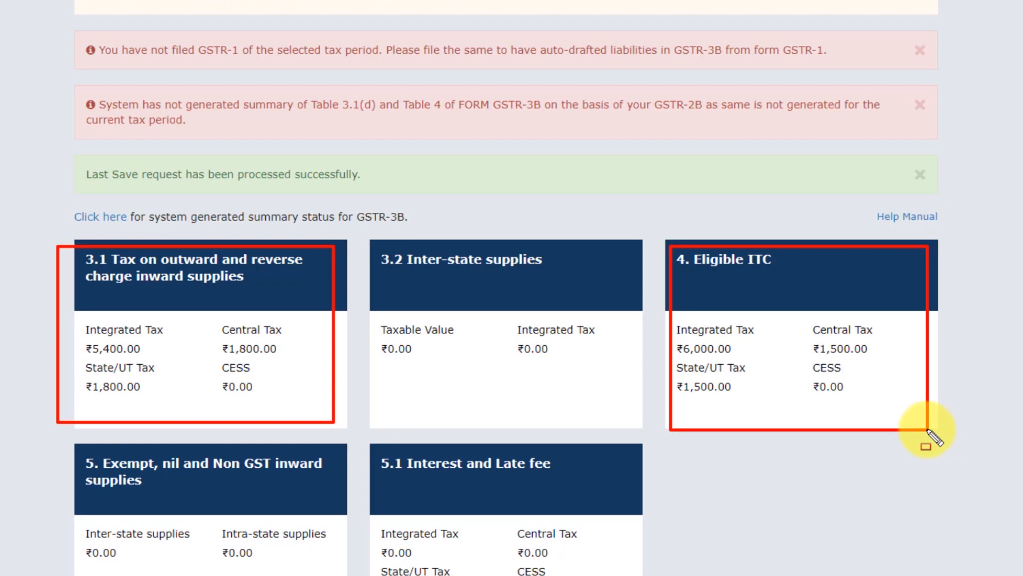
Step: Proceed from the GSTR-3B summary to the payment of tax stage
{"action": "scroll", "coordinate": [931, 437], "scroll_direction": "down", "scroll_amount": 8}
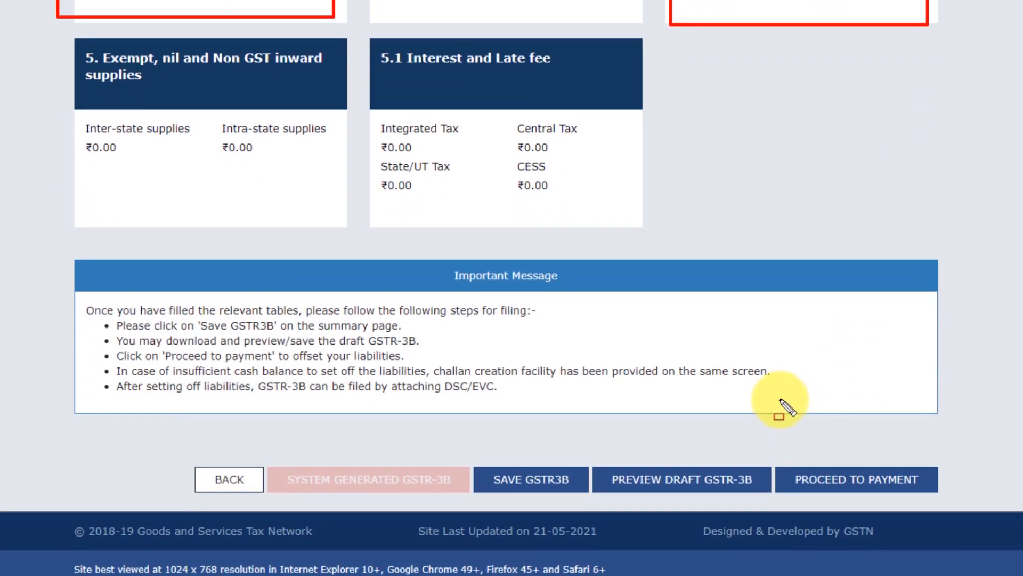
{"action": "mouse_move", "coordinate": [772, 429]}
{"action": "left_mouse_down"}
{"action": "mouse_move", "coordinate": [797, 465]}
{"action": "mouse_move", "coordinate": [836, 482]}
{"action": "mouse_move", "coordinate": [968, 507]}
{"action": "left_mouse_up"}
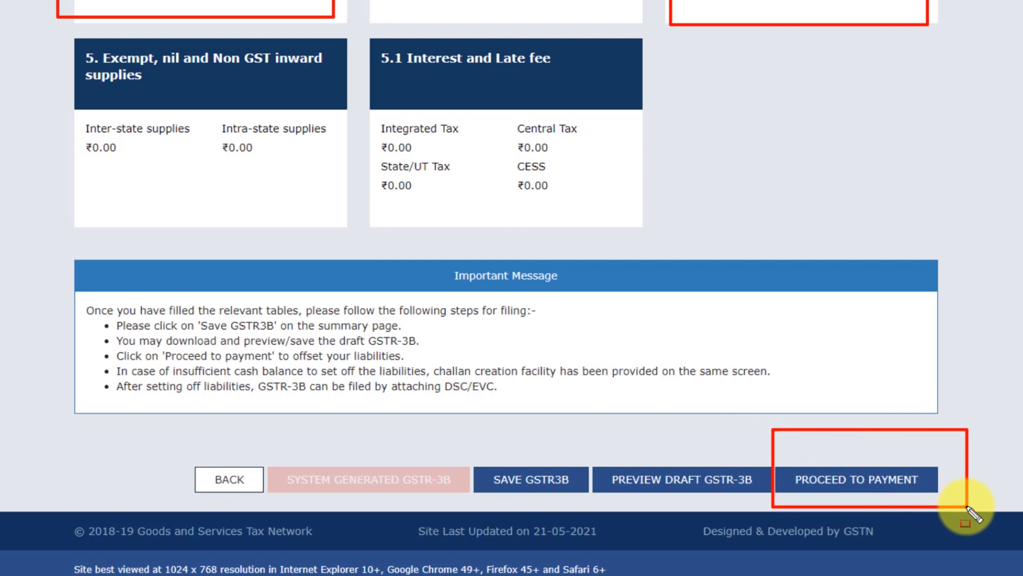
{"action": "key", "text": "Escape"}
{"action": "left_click", "coordinate": [874, 481]}
{"action": "scroll", "coordinate": [872, 479], "scroll_direction": "up", "scroll_amount": 6}
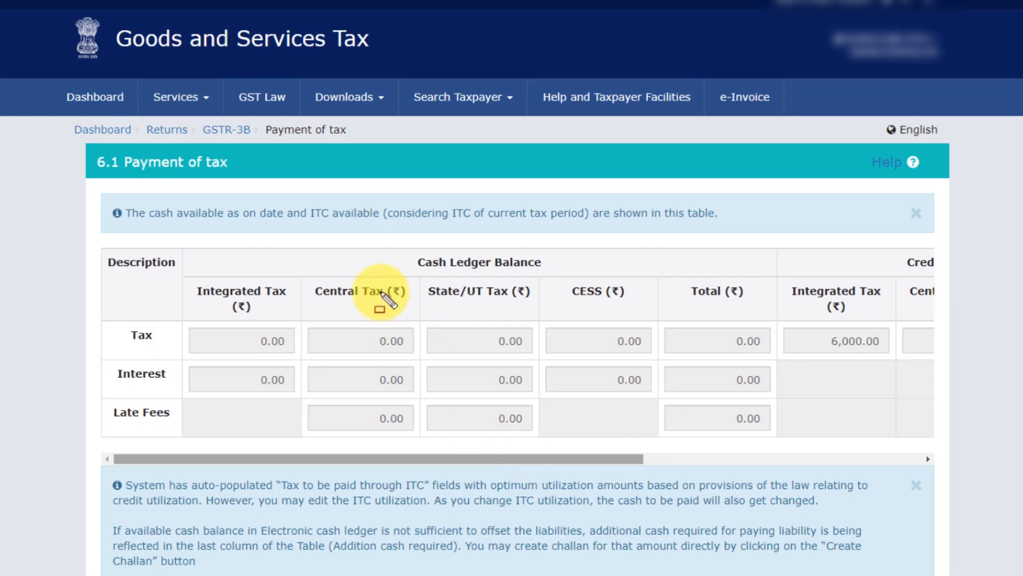
Step: Examine the cash ledger balance and the credit ledger balance including the current month's credit
{"action": "mouse_move", "coordinate": [374, 249]}
{"action": "left_mouse_down"}
{"action": "mouse_move", "coordinate": [498, 286]}
{"action": "mouse_move", "coordinate": [569, 287]}
{"action": "left_mouse_up"}
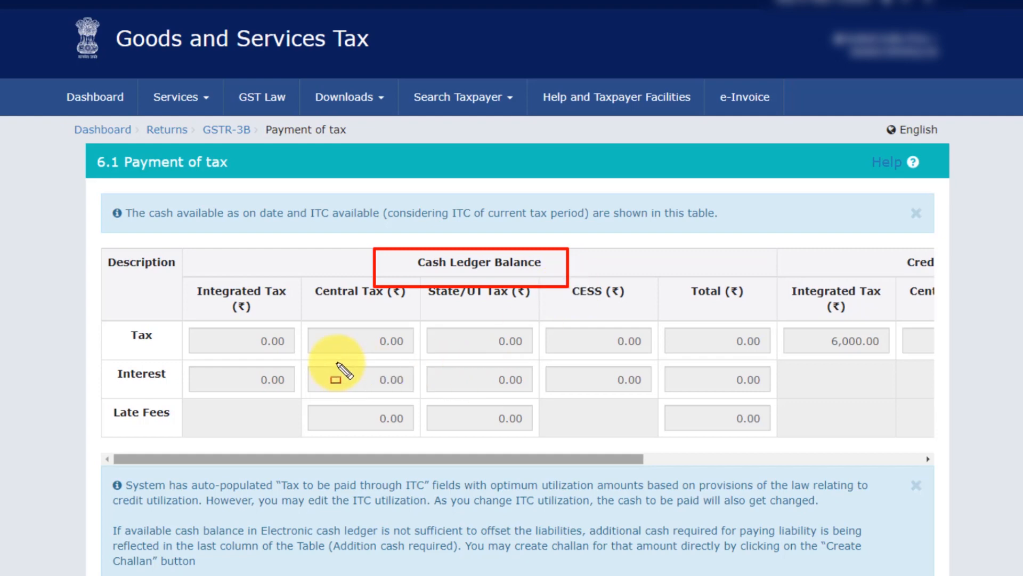
{"action": "mouse_move", "coordinate": [195, 321]}
{"action": "left_mouse_down"}
{"action": "mouse_move", "coordinate": [423, 407]}
{"action": "mouse_move", "coordinate": [782, 418]}
{"action": "mouse_move", "coordinate": [787, 434]}
{"action": "left_mouse_up"}
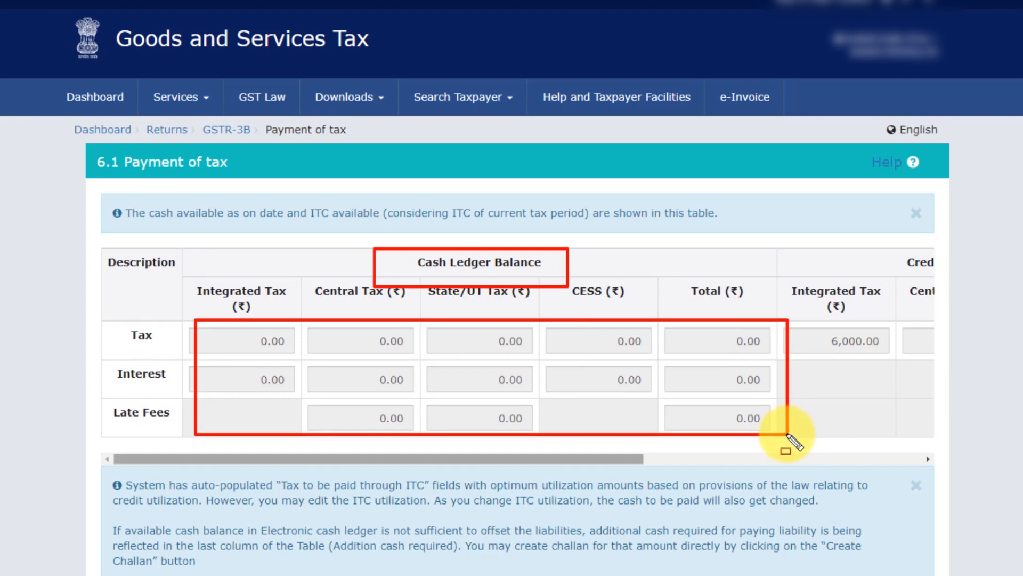
{"action": "key", "text": "Escape"}
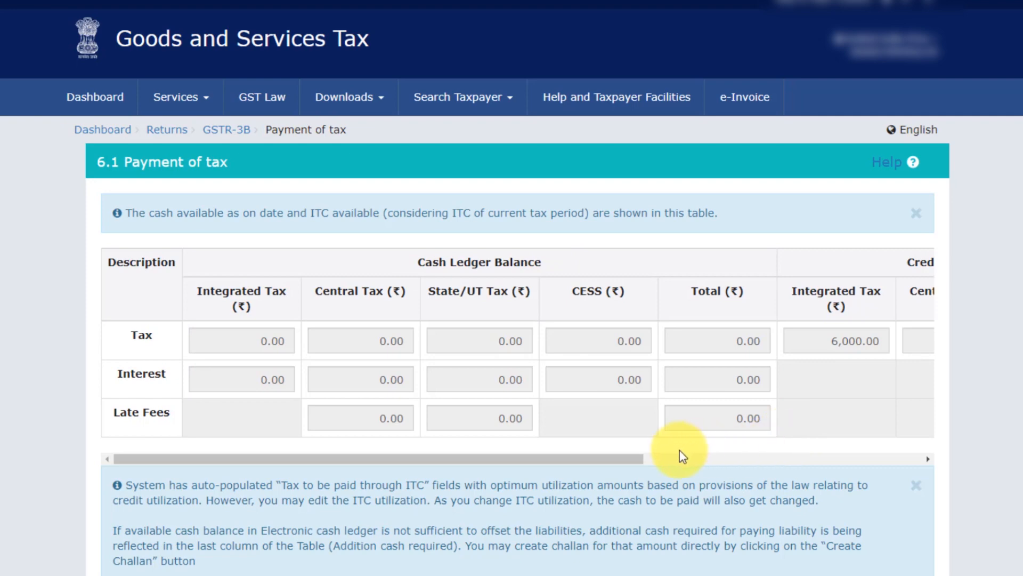
{"action": "left_click_drag", "start_coordinate": [605, 459], "coordinate": [910, 464]}
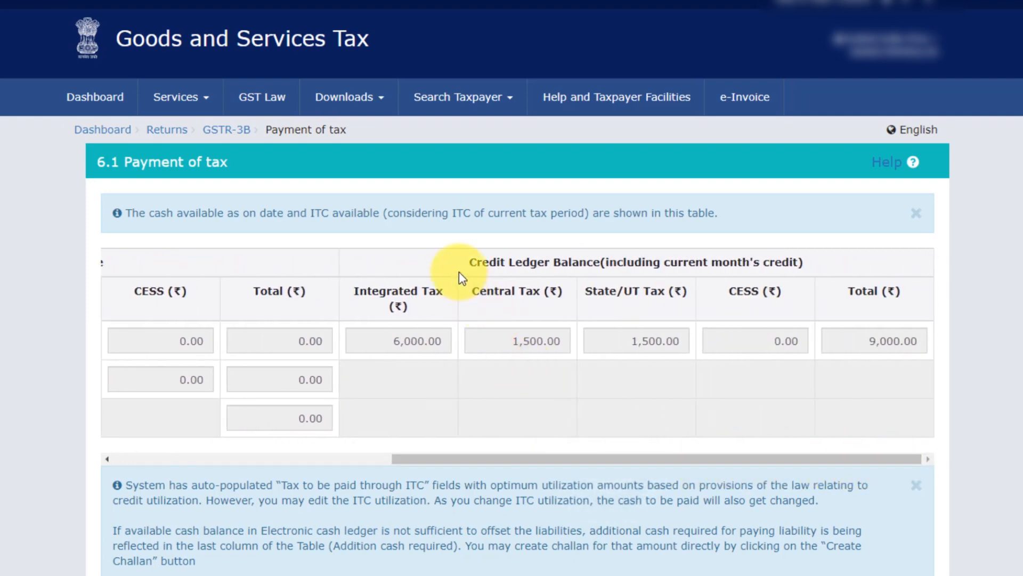
{"action": "key", "text": "ctrl+2"}
{"action": "mouse_move", "coordinate": [448, 237]}
{"action": "left_mouse_down"}
{"action": "mouse_move", "coordinate": [578, 297]}
{"action": "mouse_move", "coordinate": [815, 290]}
{"action": "left_mouse_up"}
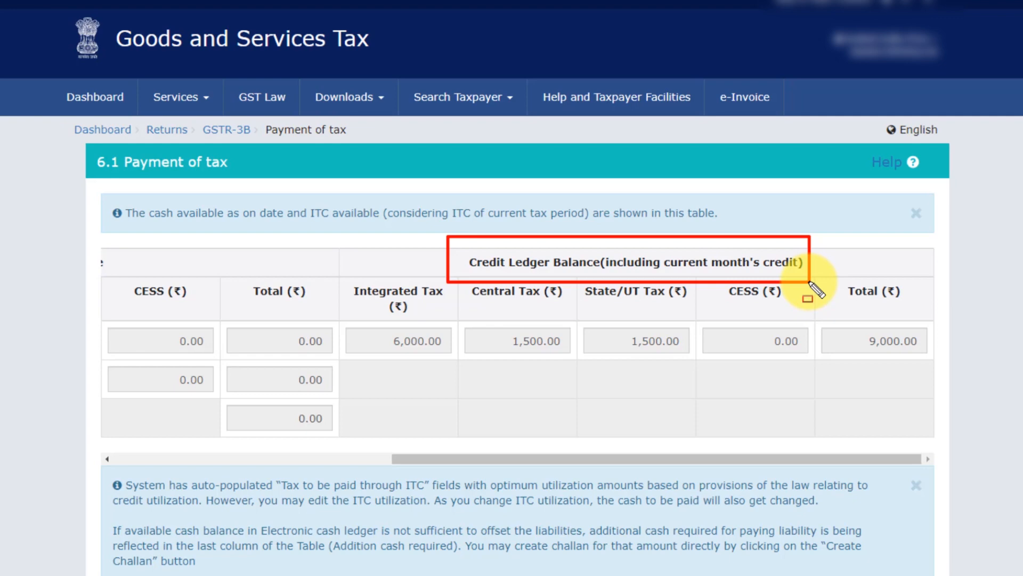
{"action": "key", "text": "Escape"}
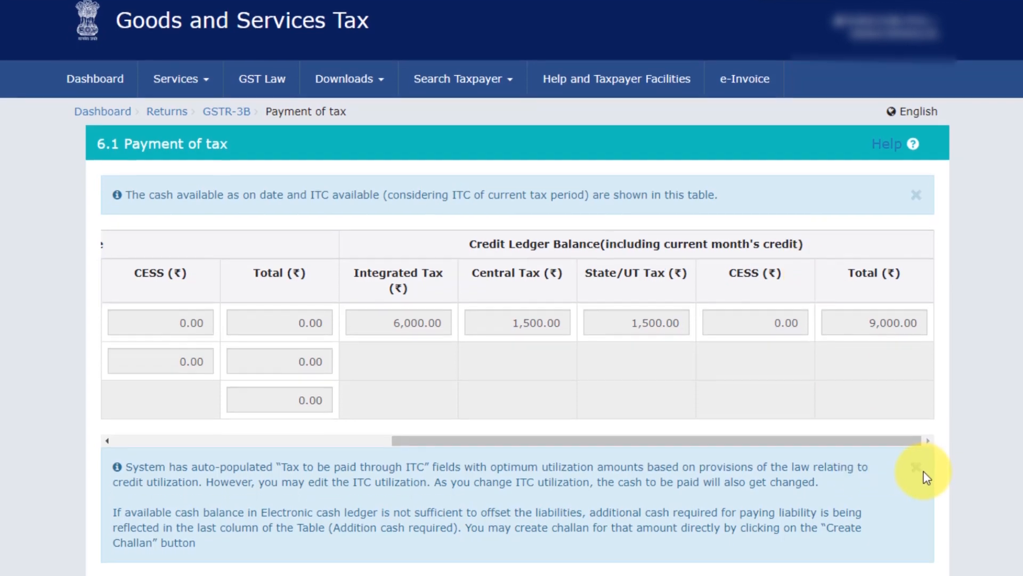
Step: Dismiss the note about auto-populated ITC utilization and examine the tax payable and Paid through ITC columns
{"action": "left_click", "coordinate": [914, 485]}
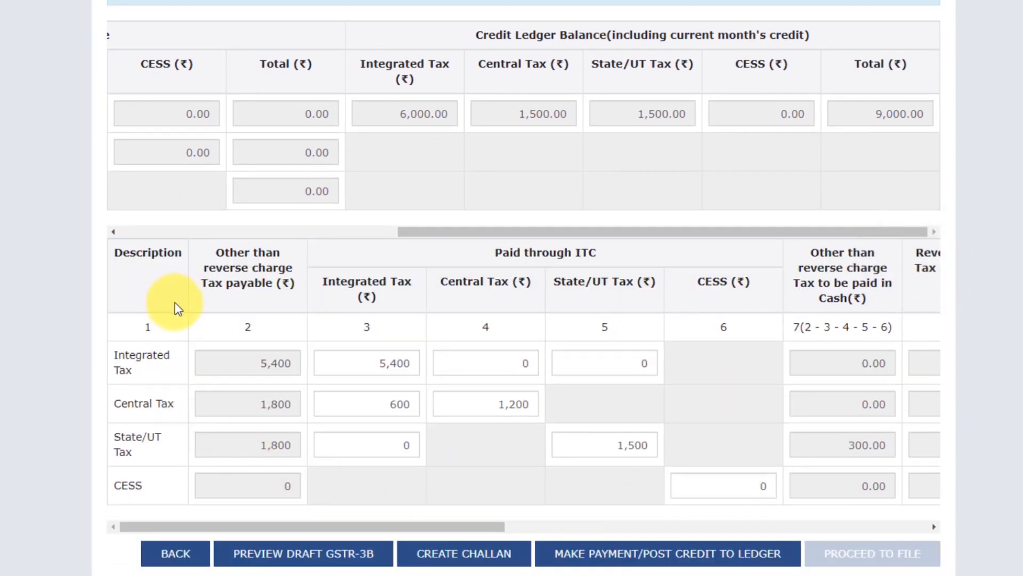
{"action": "key", "text": "ctrl+alt+d"}
{"action": "mouse_move", "coordinate": [191, 306]}
{"action": "left_mouse_down"}
{"action": "mouse_move", "coordinate": [274, 388]}
{"action": "mouse_move", "coordinate": [304, 469]}
{"action": "left_mouse_up"}
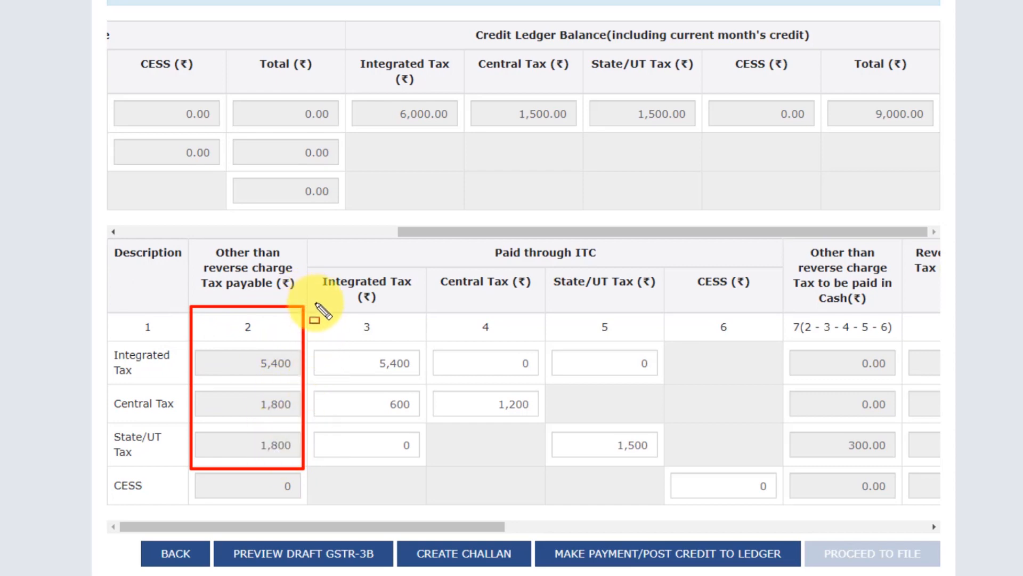
{"action": "mouse_move", "coordinate": [316, 305]}
{"action": "left_mouse_down"}
{"action": "mouse_move", "coordinate": [397, 388]}
{"action": "mouse_move", "coordinate": [430, 406]}
{"action": "mouse_move", "coordinate": [574, 462]}
{"action": "mouse_move", "coordinate": [781, 506]}
{"action": "left_mouse_up"}
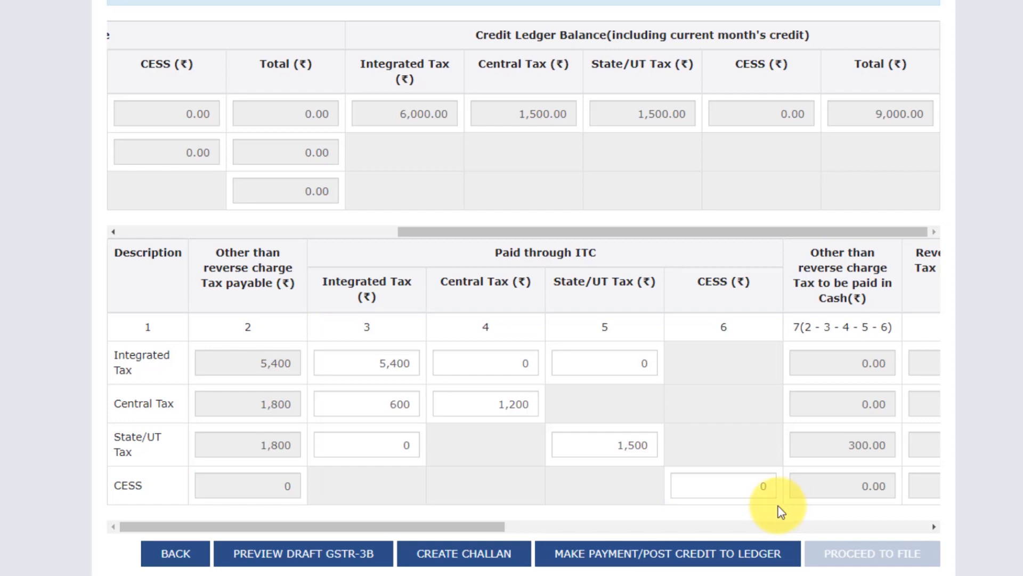
Step: Examine the tax payable in cash, utilizable cash balance and additional cash required columns of the offset table
{"action": "left_click_drag", "start_coordinate": [462, 525], "coordinate": [665, 514]}
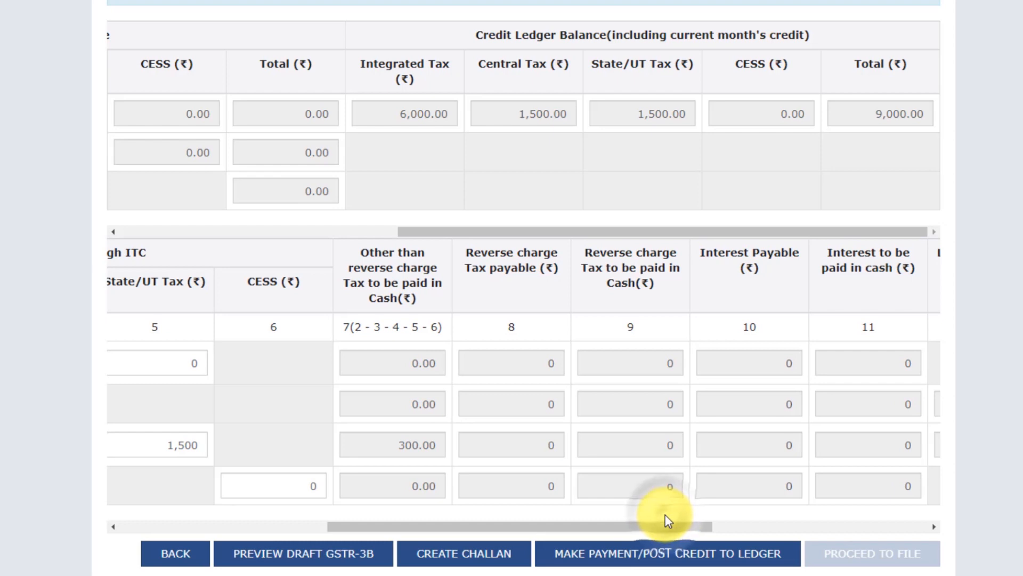
{"action": "key", "text": "ctrl+alt+d"}
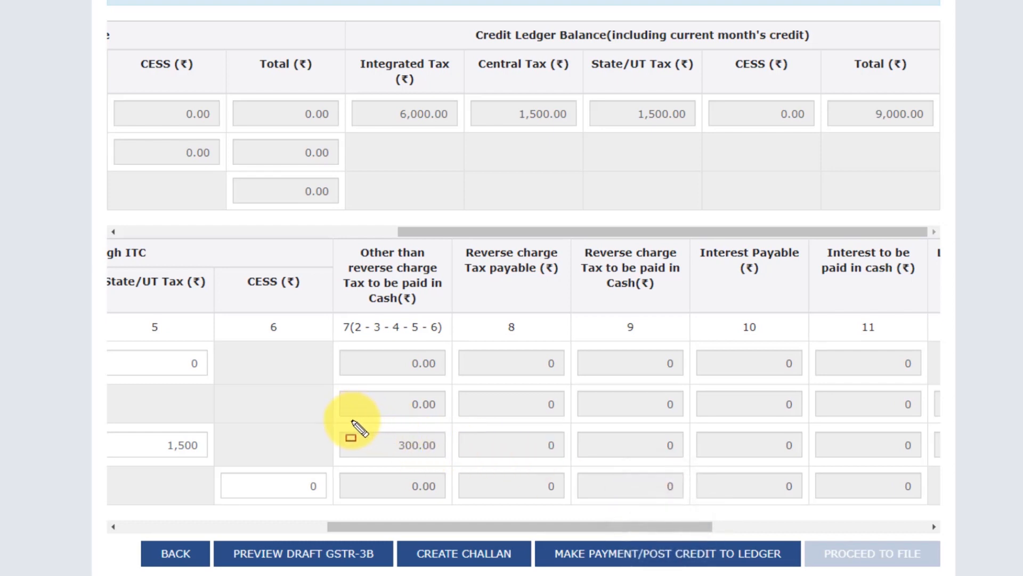
{"action": "mouse_move", "coordinate": [350, 420]}
{"action": "left_mouse_down"}
{"action": "mouse_move", "coordinate": [405, 460]}
{"action": "mouse_move", "coordinate": [454, 470]}
{"action": "left_mouse_up"}
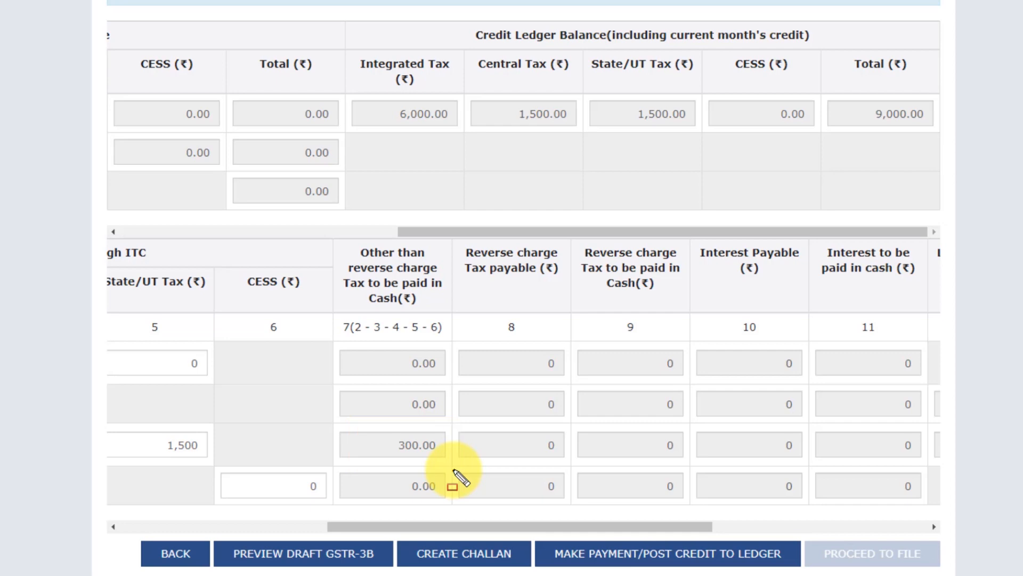
{"action": "left_click_drag", "start_coordinate": [478, 527], "coordinate": [682, 530]}
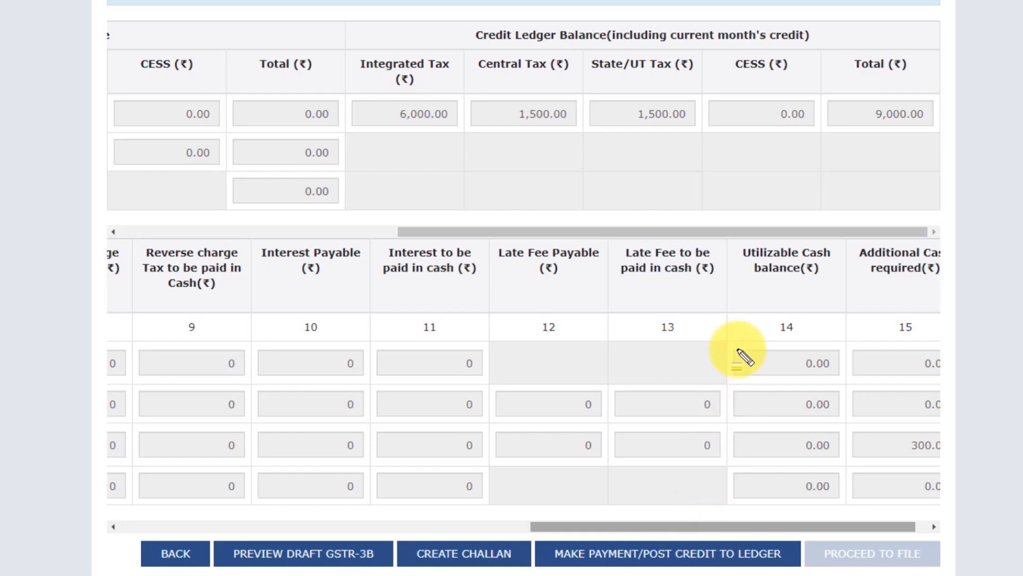
{"action": "mouse_move", "coordinate": [737, 344]}
{"action": "left_mouse_down"}
{"action": "mouse_move", "coordinate": [835, 458]}
{"action": "mouse_move", "coordinate": [849, 501]}
{"action": "left_mouse_up"}
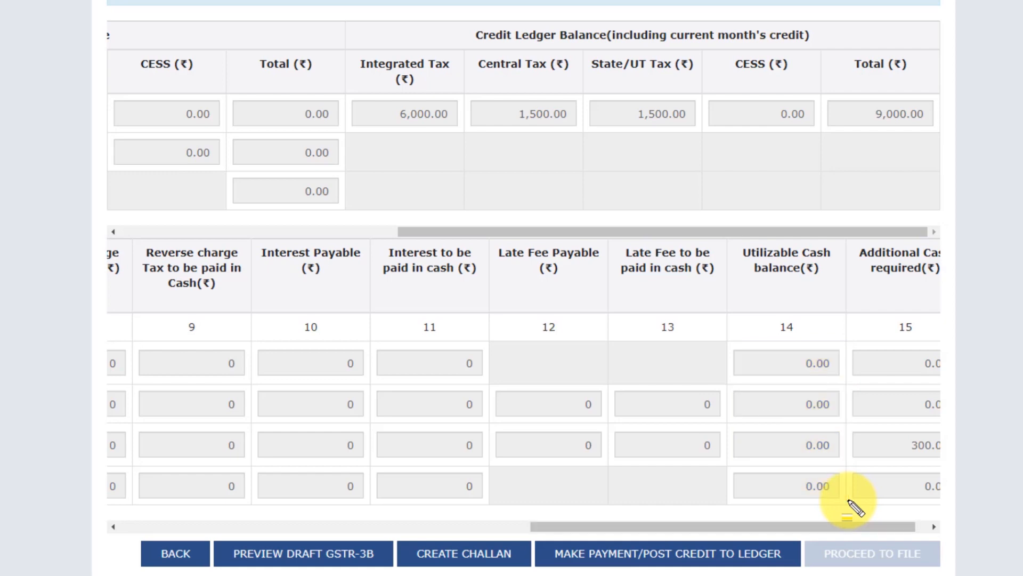
{"action": "left_click_drag", "start_coordinate": [800, 527], "coordinate": [878, 533]}
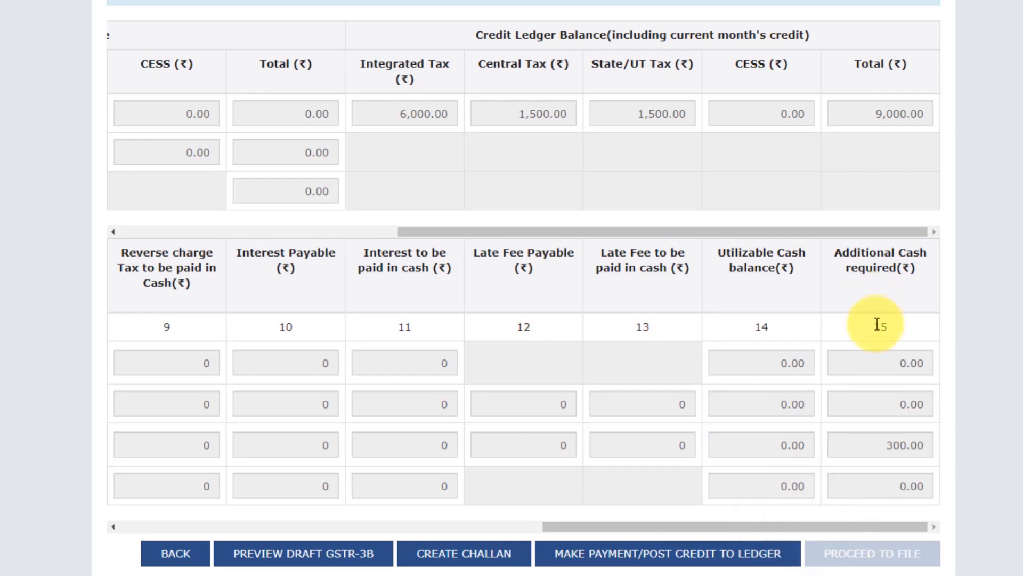
{"action": "mouse_move", "coordinate": [837, 341]}
{"action": "left_mouse_down"}
{"action": "mouse_move", "coordinate": [926, 457]}
{"action": "mouse_move", "coordinate": [946, 516]}
{"action": "left_mouse_up"}
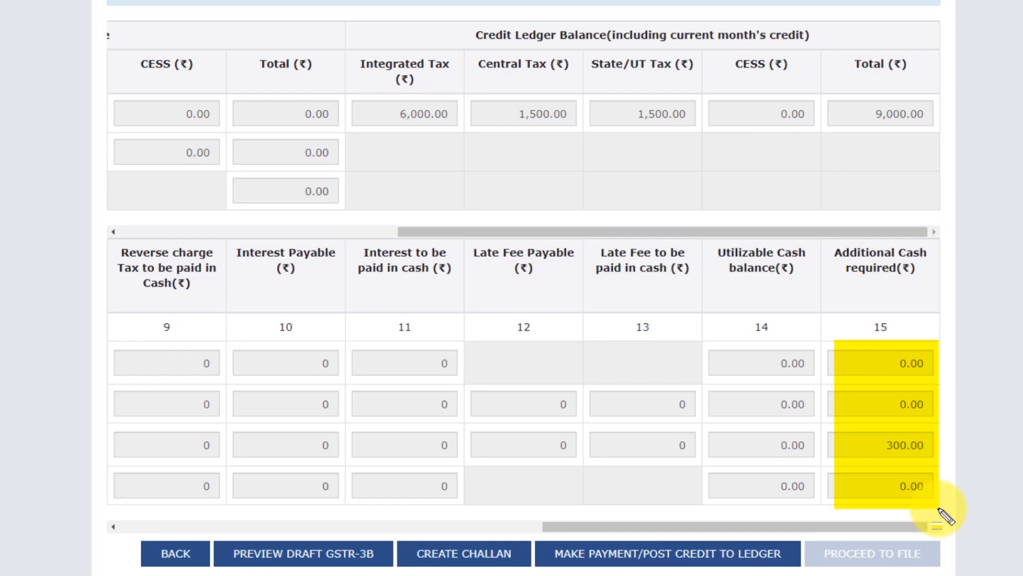
Step: Create a challan for the additional cash required and generate it with E-Payment as the payment mode
{"action": "mouse_move", "coordinate": [393, 523]}
{"action": "left_mouse_down"}
{"action": "mouse_move", "coordinate": [446, 574]}
{"action": "mouse_move", "coordinate": [537, 574]}
{"action": "left_mouse_up"}
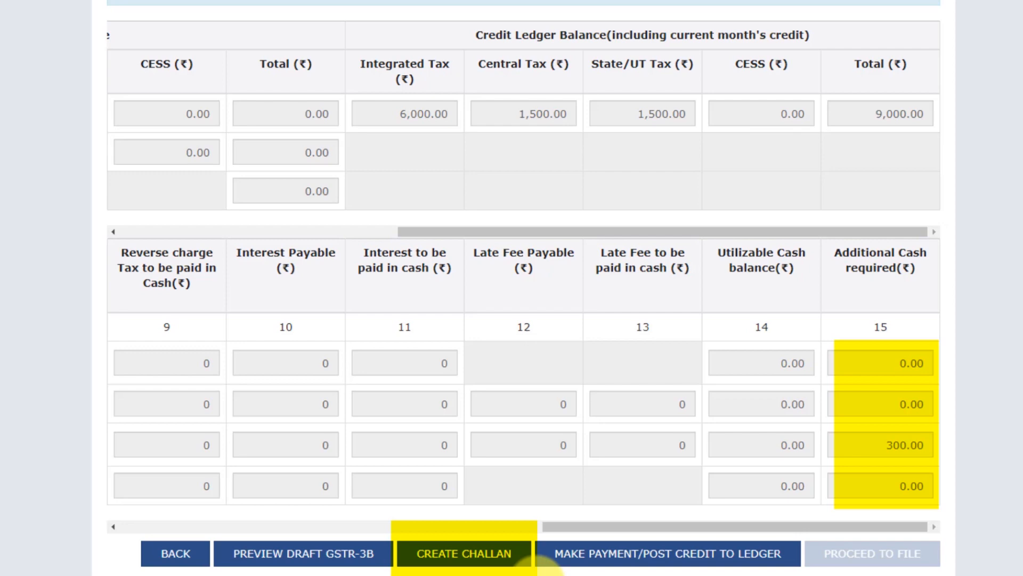
{"action": "left_click", "coordinate": [441, 557]}
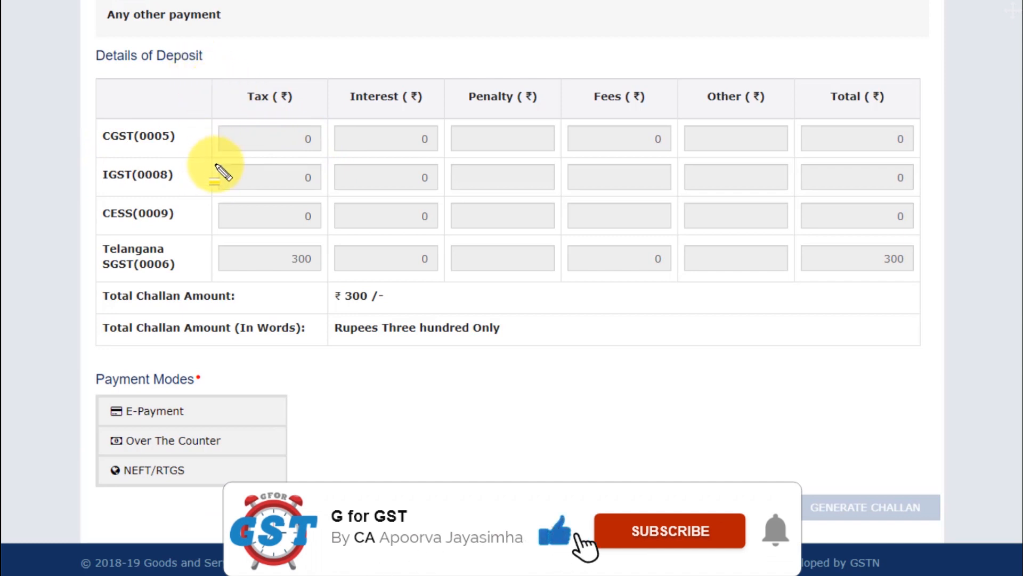
{"action": "left_click_drag", "start_coordinate": [216, 225], "coordinate": [341, 286]}
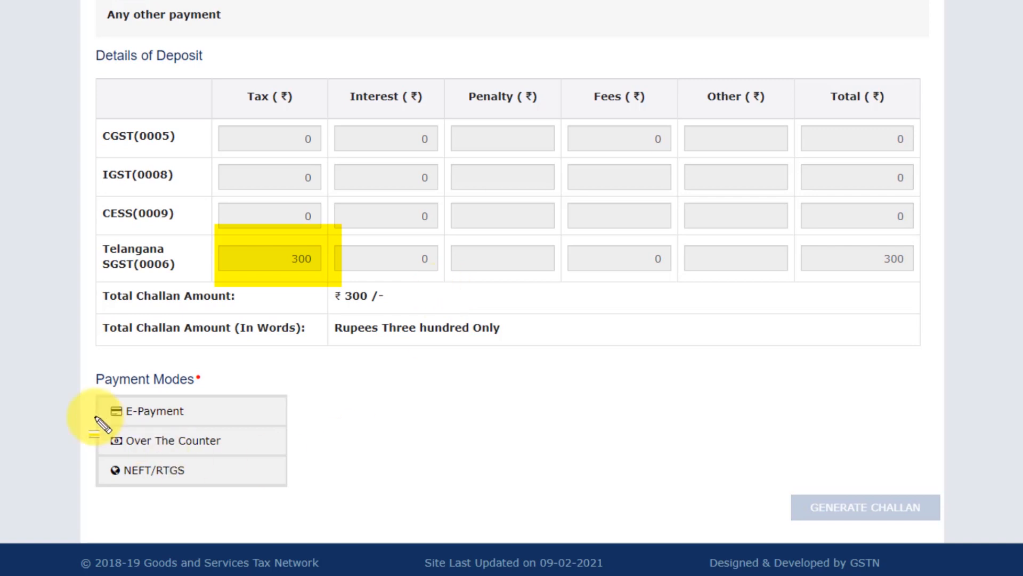
{"action": "mouse_move", "coordinate": [63, 363]}
{"action": "left_mouse_down"}
{"action": "mouse_move", "coordinate": [247, 515]}
{"action": "mouse_move", "coordinate": [357, 509]}
{"action": "left_mouse_up"}
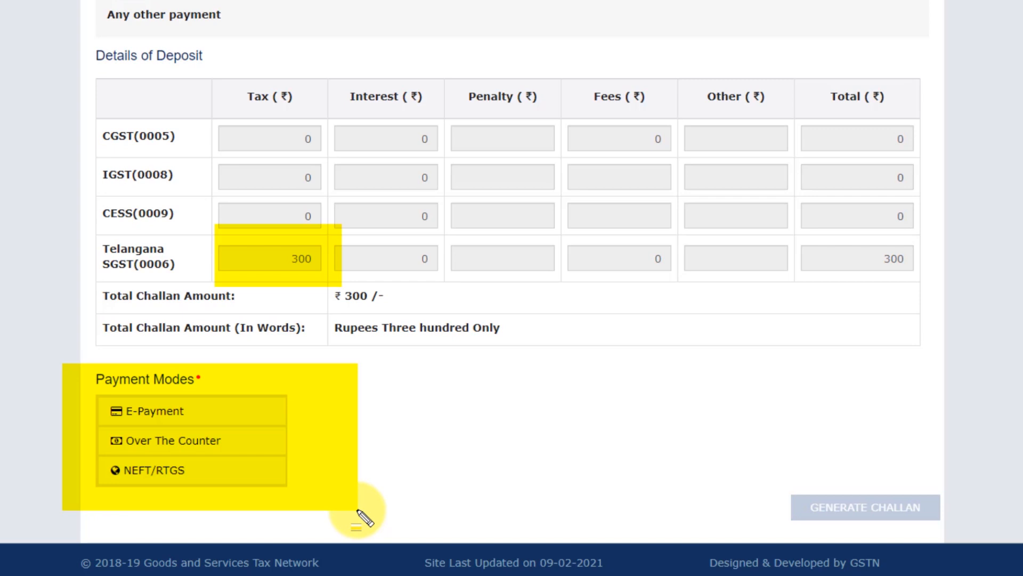
{"action": "key", "text": "Escape"}
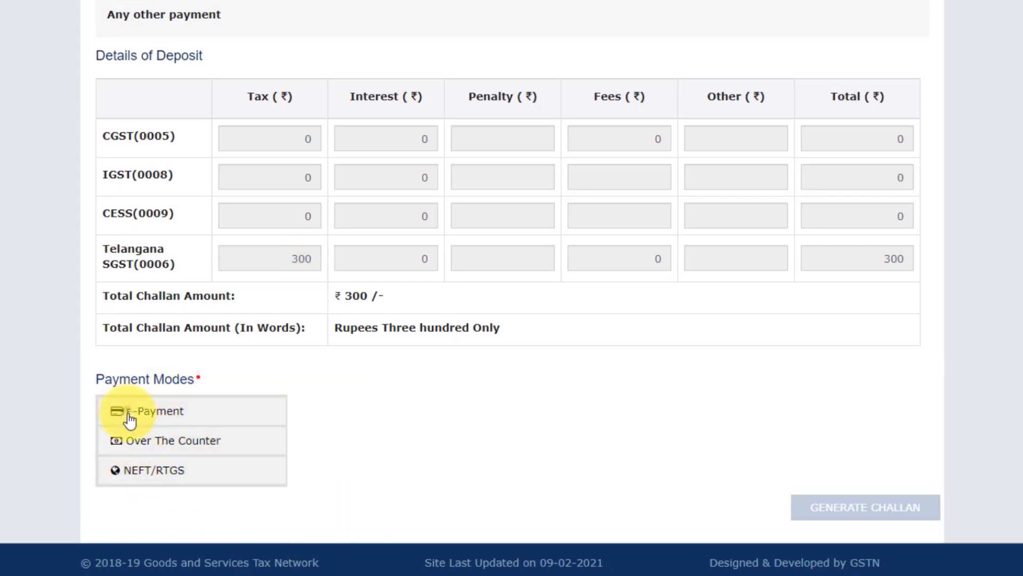
{"action": "left_click", "coordinate": [130, 420]}
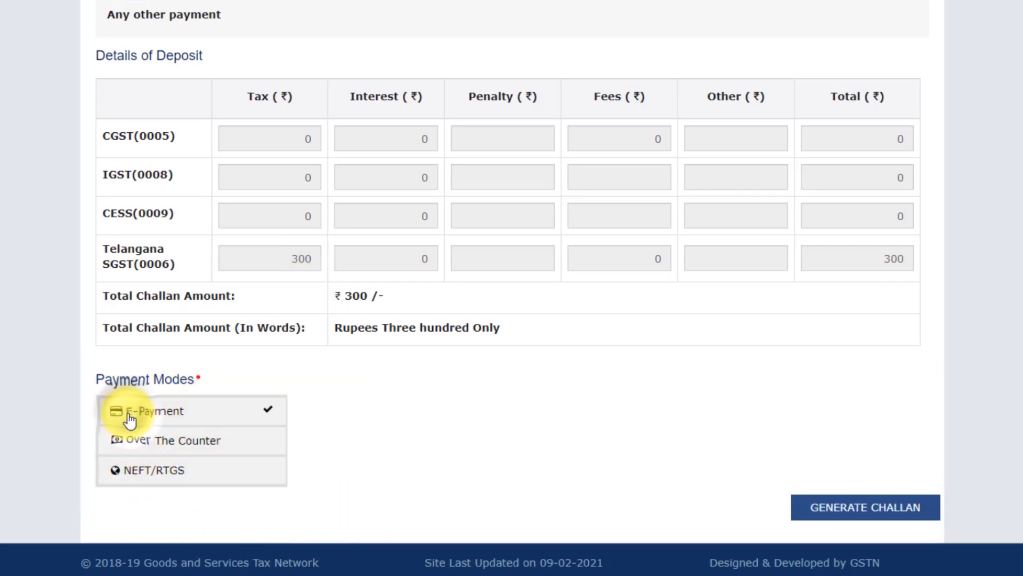
{"action": "left_click", "coordinate": [843, 511]}
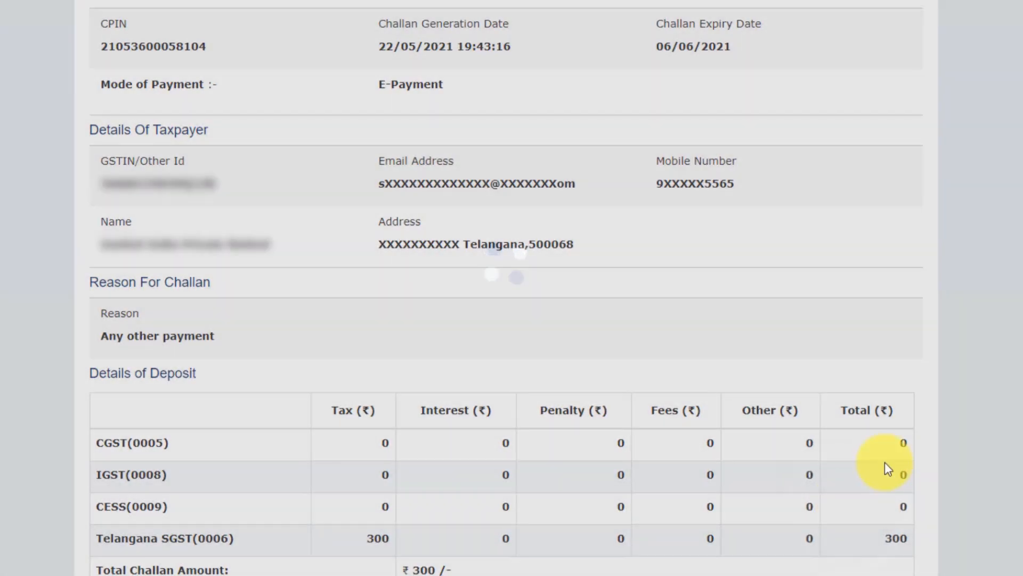
Step: Pay the challan through Net Banking with ICICI Bank Limited, accepting the terms and conditions
{"action": "scroll", "coordinate": [843, 511], "scroll_direction": "down", "scroll_amount": 2}
{"action": "scroll", "coordinate": [507, 287], "scroll_direction": "down", "scroll_amount": 2}
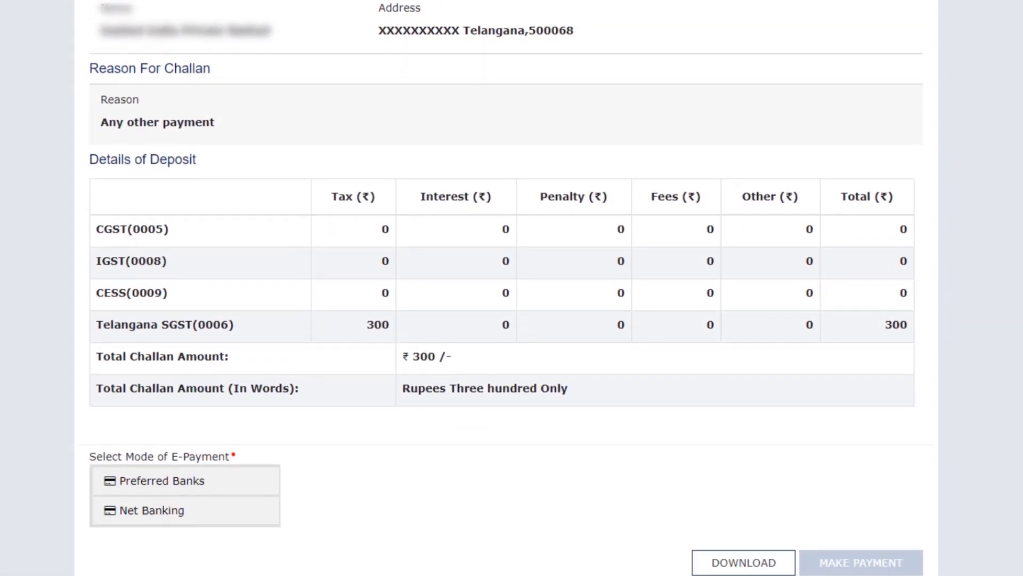
{"action": "left_click", "coordinate": [146, 512]}
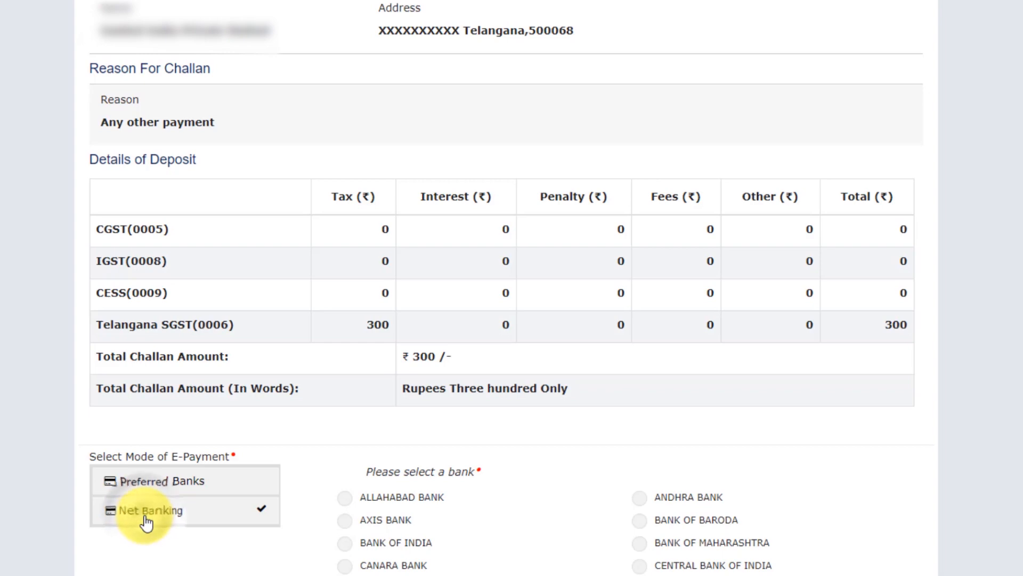
{"action": "scroll", "coordinate": [501, 288], "scroll_direction": "down", "scroll_amount": 5}
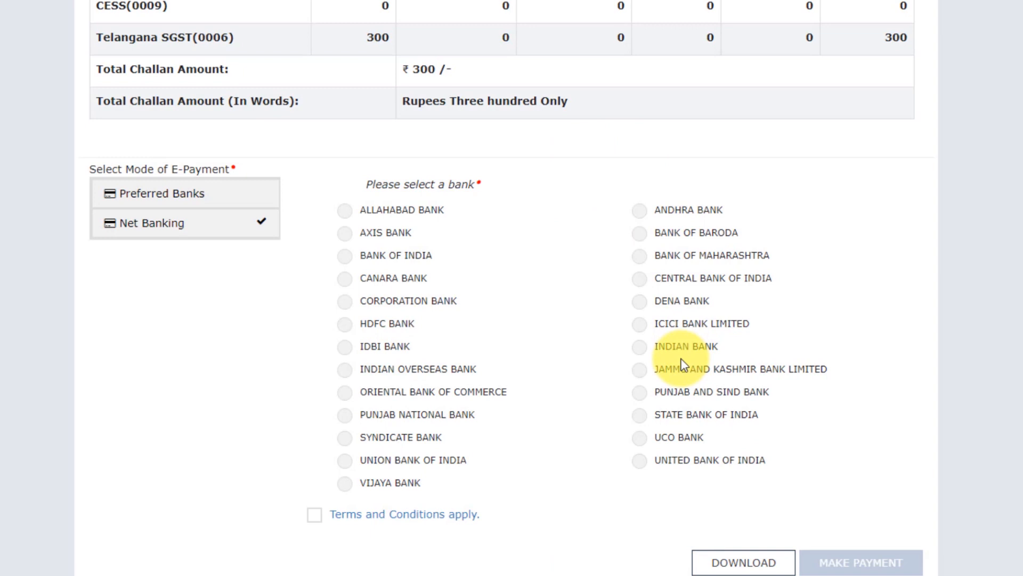
{"action": "left_click", "coordinate": [639, 324]}
{"action": "left_click", "coordinate": [316, 515]}
{"action": "left_click", "coordinate": [848, 561]}
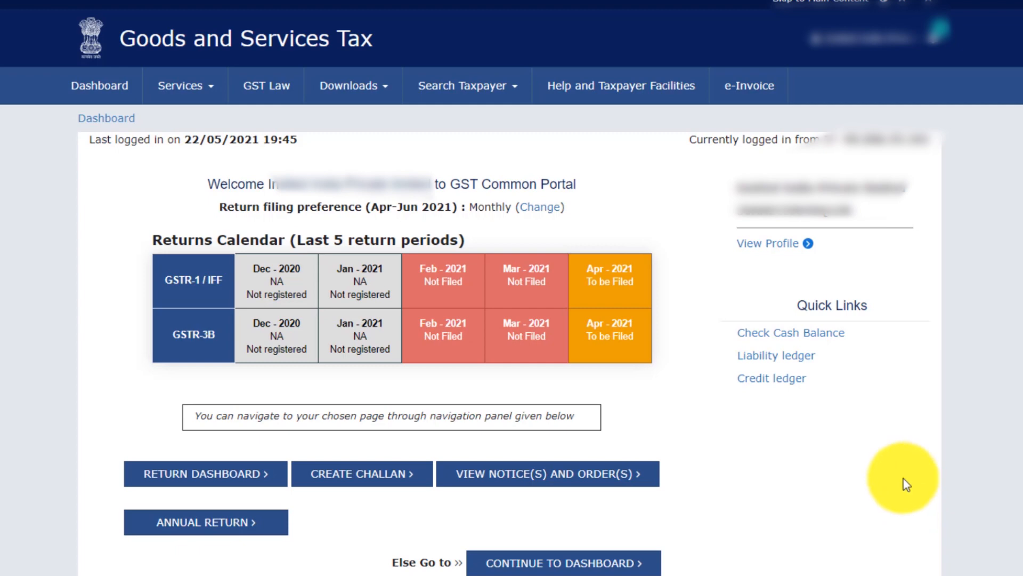
Step: Check the electronic cash ledger balance and its breakdown by tax head, and close the breakdown
{"action": "left_click", "coordinate": [781, 334]}
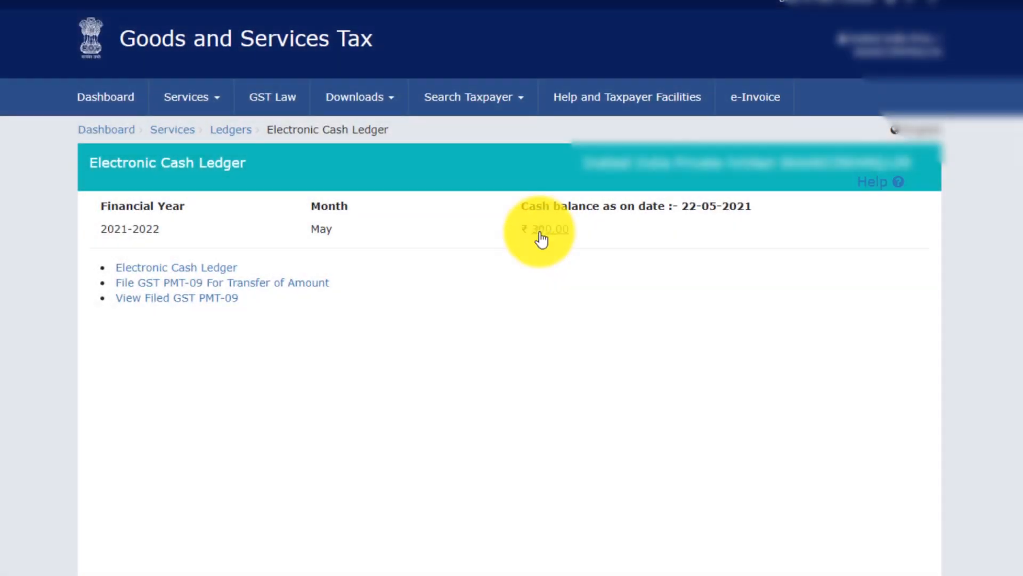
{"action": "left_click", "coordinate": [541, 239]}
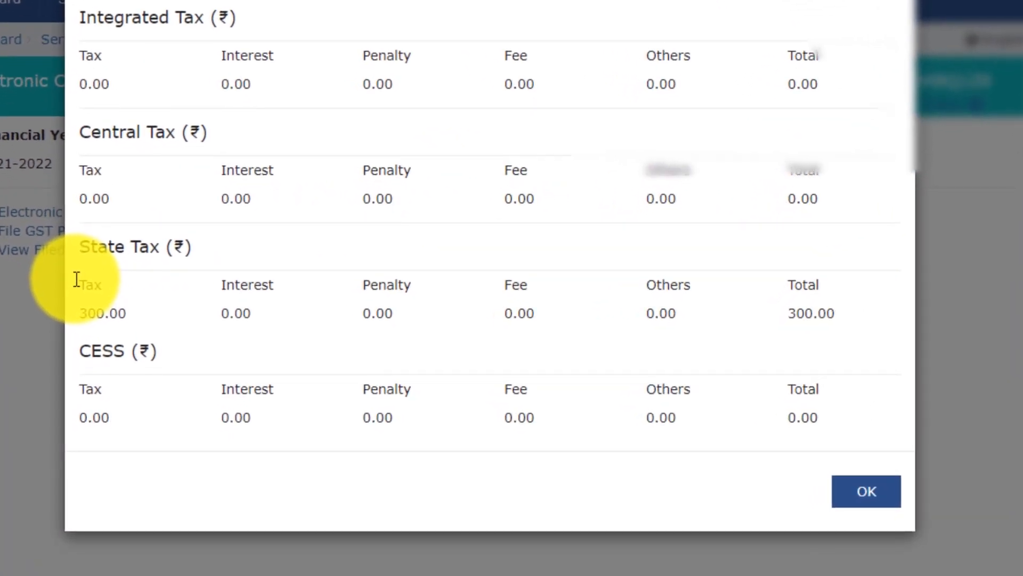
{"action": "mouse_move", "coordinate": [75, 278]}
{"action": "left_mouse_down"}
{"action": "mouse_move", "coordinate": [121, 331]}
{"action": "mouse_move", "coordinate": [157, 335]}
{"action": "left_mouse_up"}
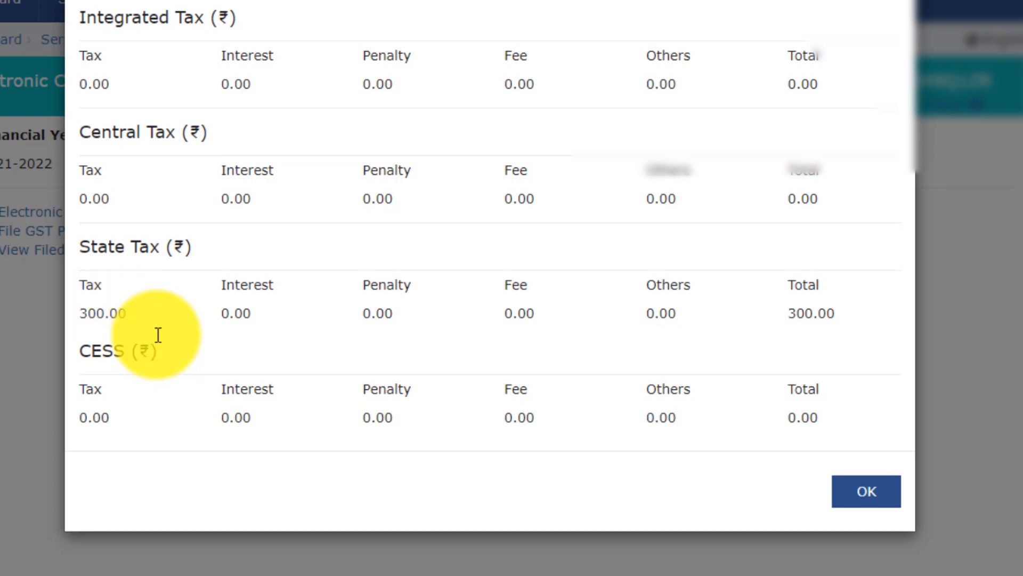
{"action": "left_click", "coordinate": [867, 491]}
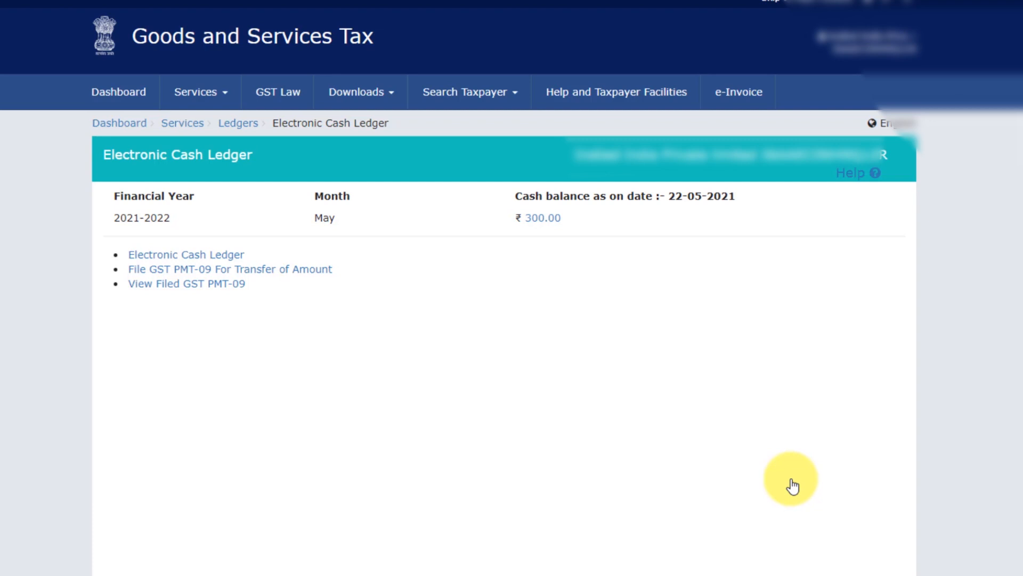
Step: Search the returns dashboard for financial year 2020-21, period February, and open the monthly GSTR-3B
{"action": "left_click", "coordinate": [211, 98]}
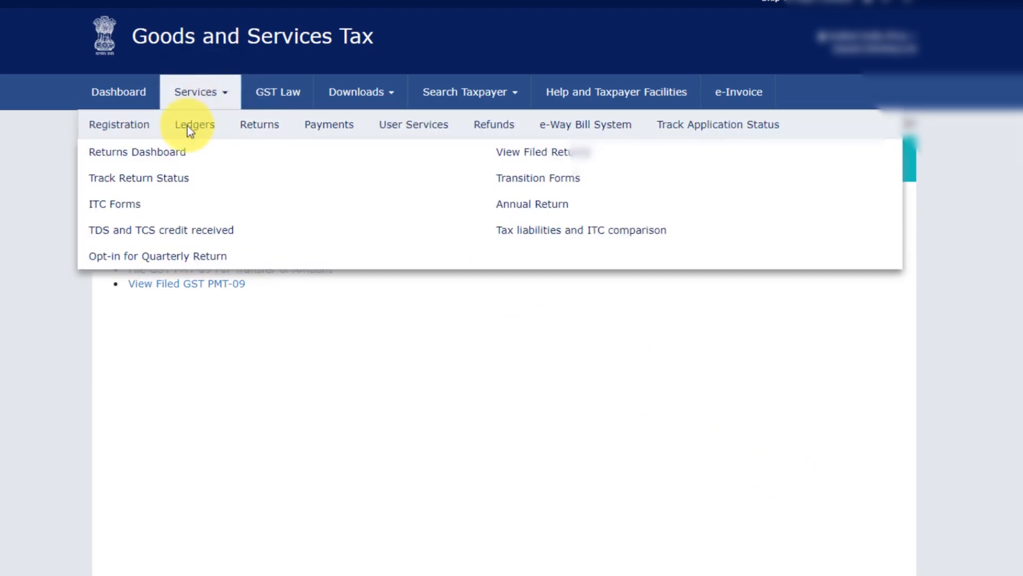
{"action": "left_click", "coordinate": [165, 158]}
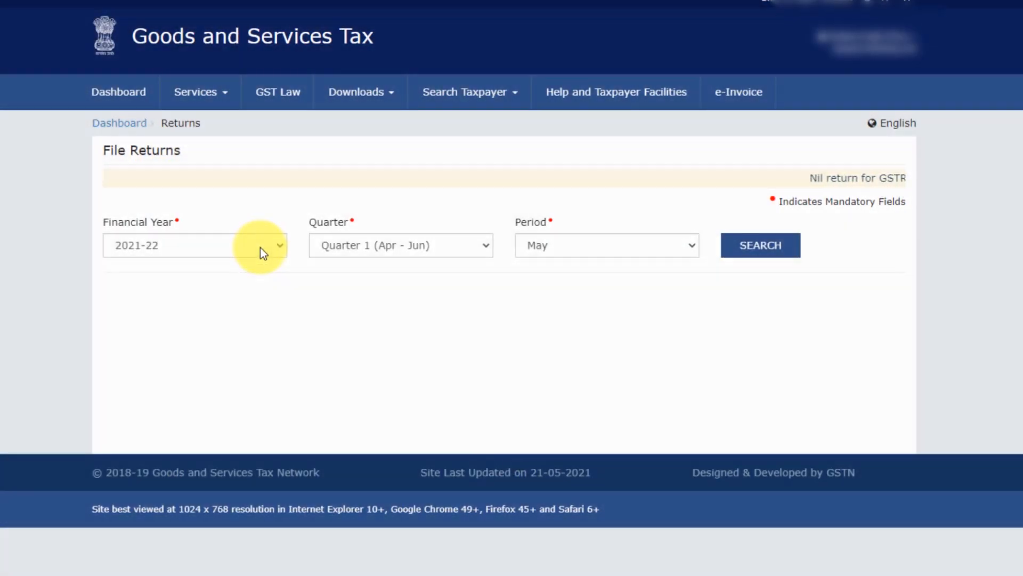
{"action": "left_click", "coordinate": [260, 248]}
{"action": "left_click", "coordinate": [247, 282]}
{"action": "left_click", "coordinate": [528, 250]}
{"action": "left_click", "coordinate": [562, 265]}
{"action": "left_click", "coordinate": [757, 248]}
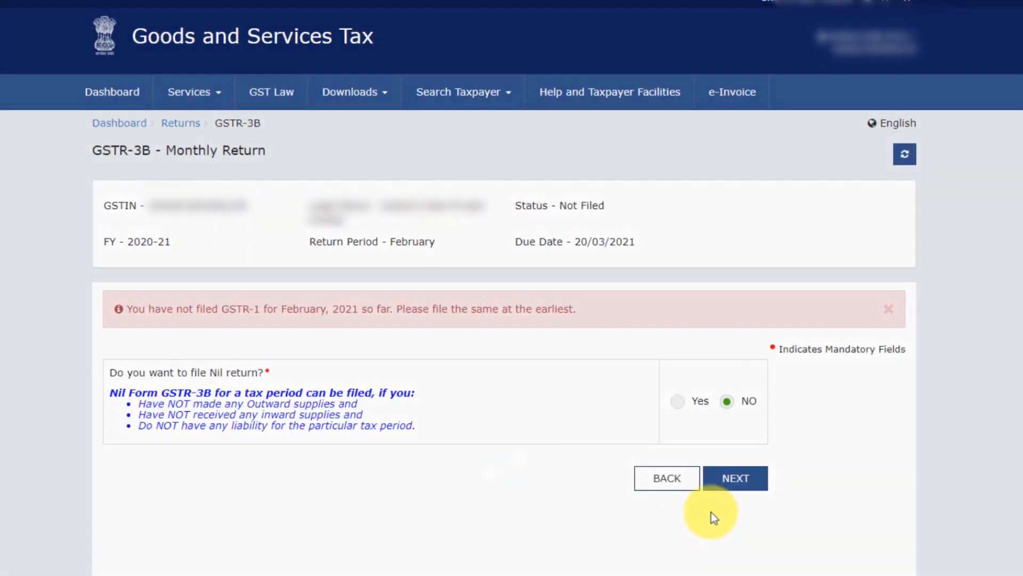
Step: Continue with GSTR-3B as a non-nil return, dismiss the system generated summary and proceed to payment
{"action": "left_click", "coordinate": [751, 486]}
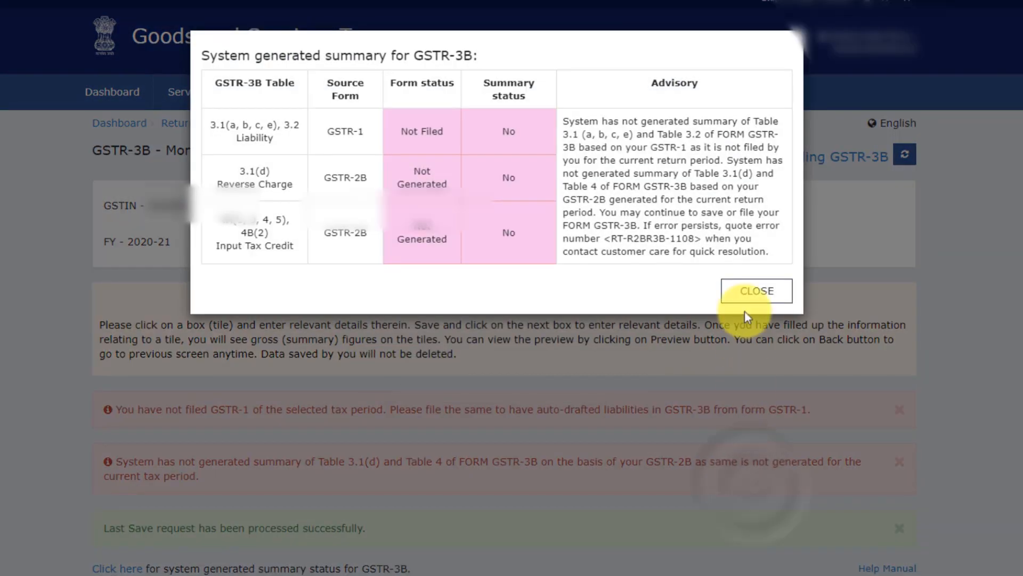
{"action": "left_click", "coordinate": [748, 292]}
{"action": "scroll", "coordinate": [908, 298], "scroll_direction": "down", "scroll_amount": 10}
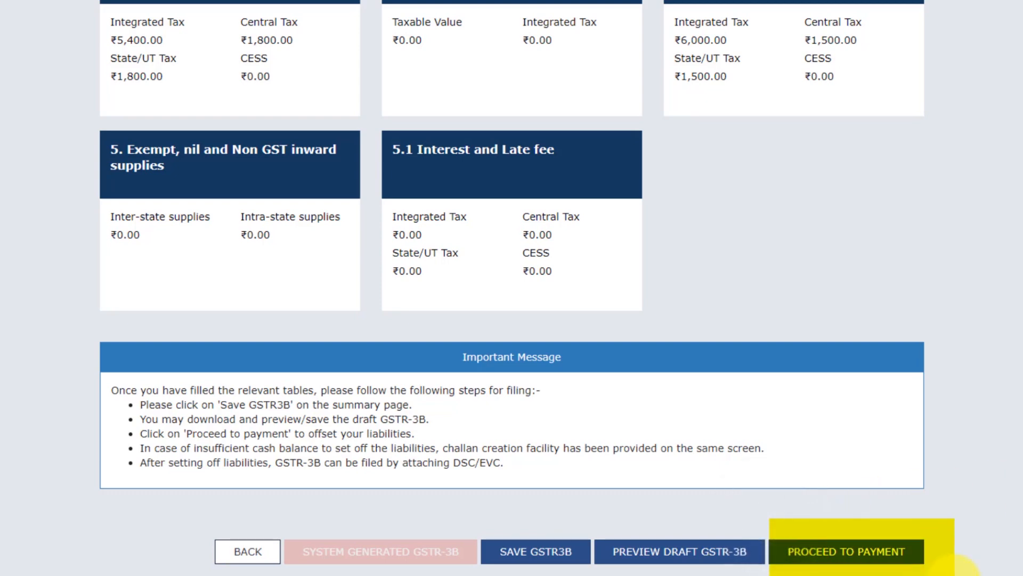
{"action": "left_click", "coordinate": [829, 549]}
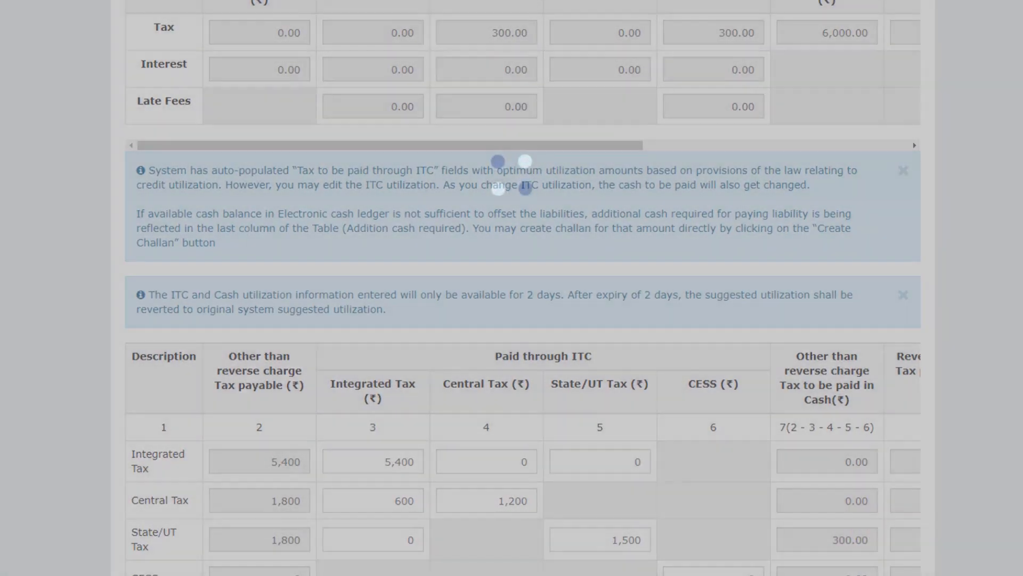
Step: Dismiss the two notes about ITC and cash utilization above the offset table
{"action": "scroll", "coordinate": [512, 288], "scroll_direction": "down", "scroll_amount": 2}
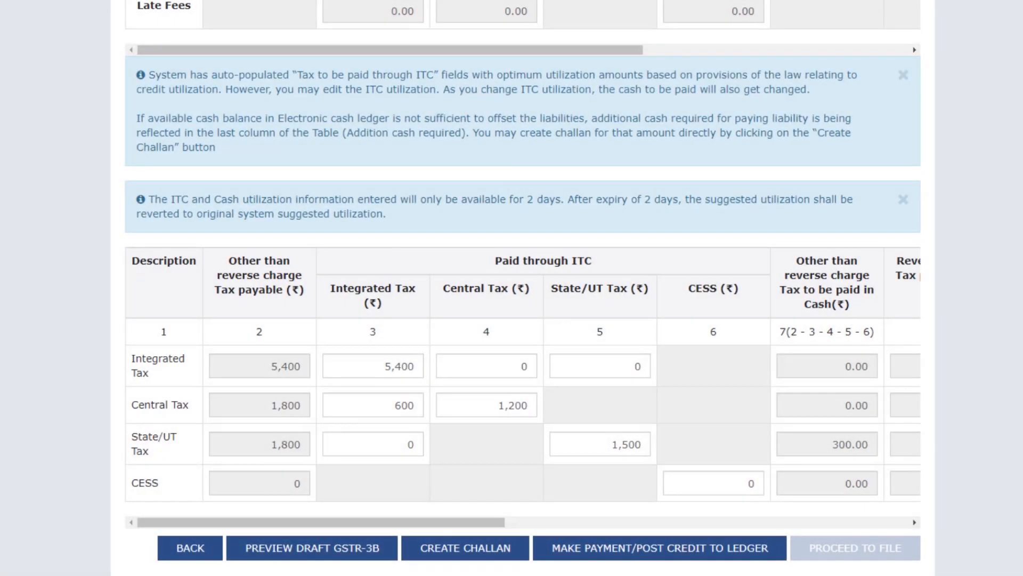
{"action": "left_click", "coordinate": [903, 75]}
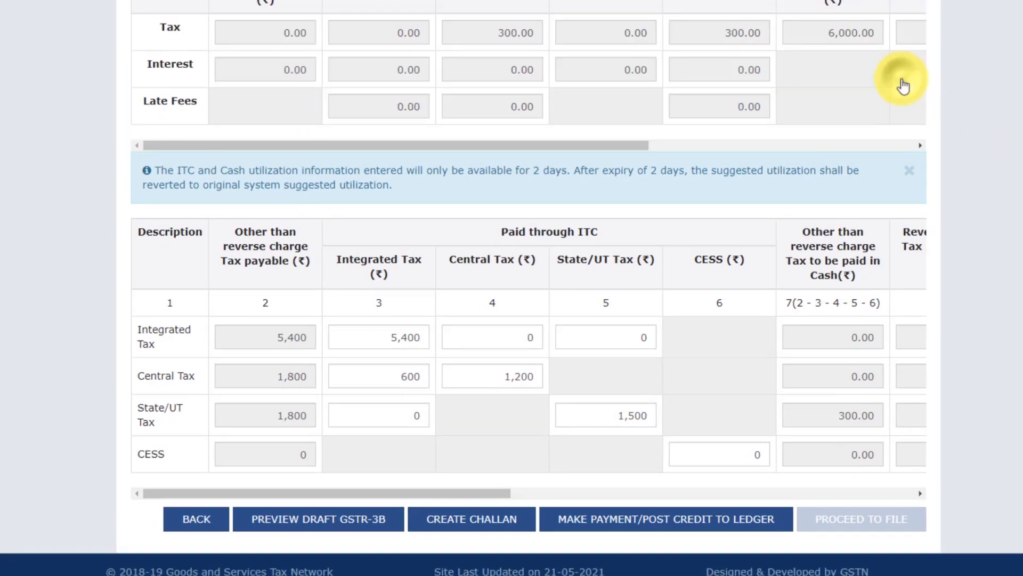
{"action": "left_click", "coordinate": [910, 172]}
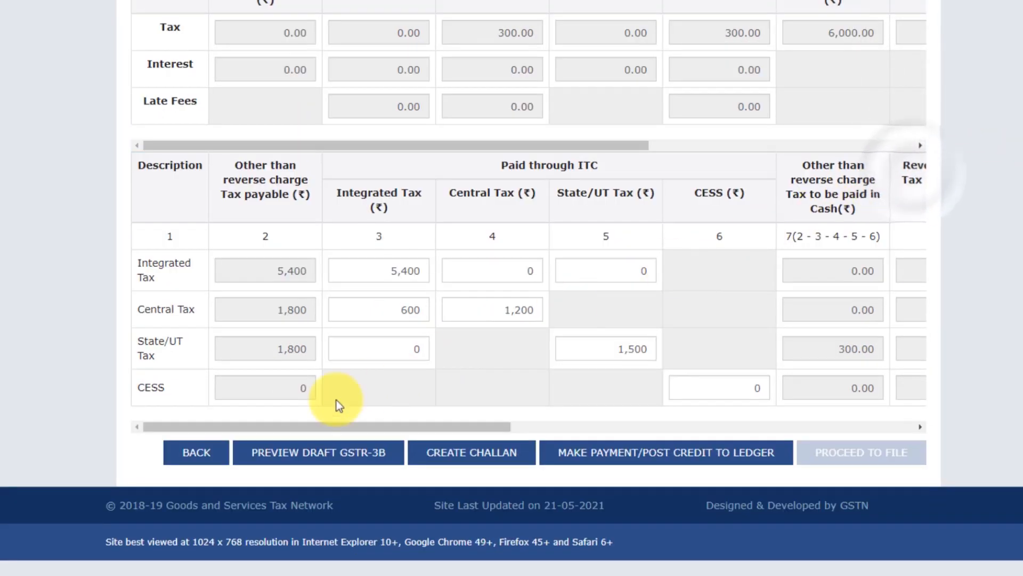
Step: Examine the tax to be paid in cash, utilizable cash balance and additional cash required columns of the offset table
{"action": "left_click_drag", "start_coordinate": [276, 424], "coordinate": [410, 420]}
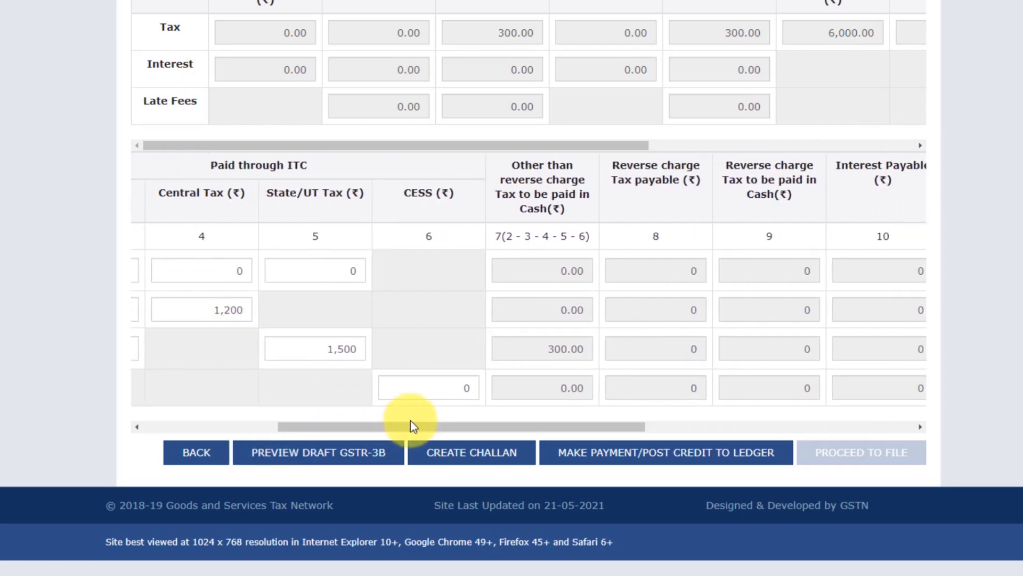
{"action": "key", "text": "ctrl+shift+d"}
{"action": "left_click_drag", "start_coordinate": [507, 307], "coordinate": [607, 406]}
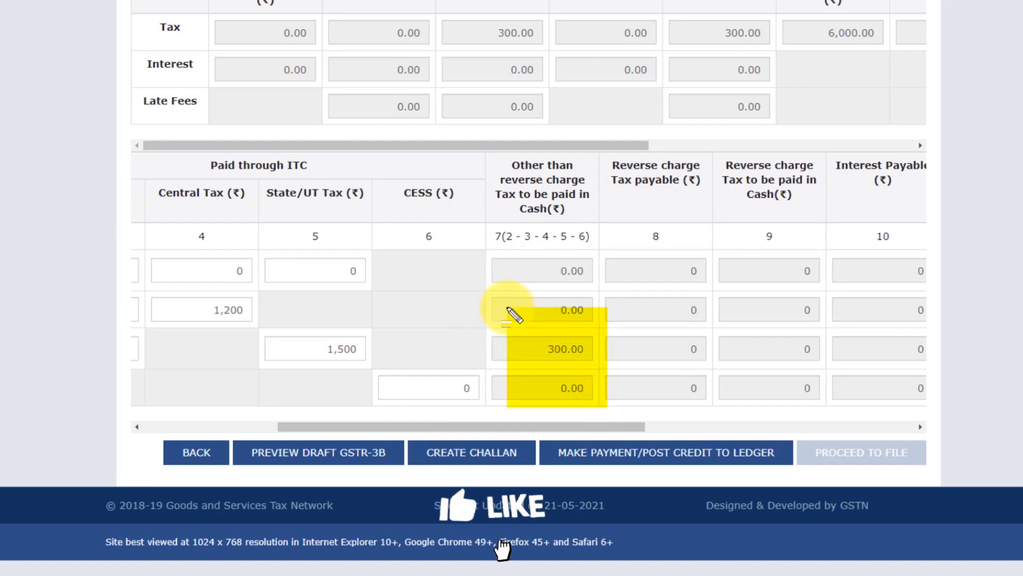
{"action": "key", "text": "Escape"}
{"action": "left_click_drag", "start_coordinate": [602, 421], "coordinate": [901, 432]}
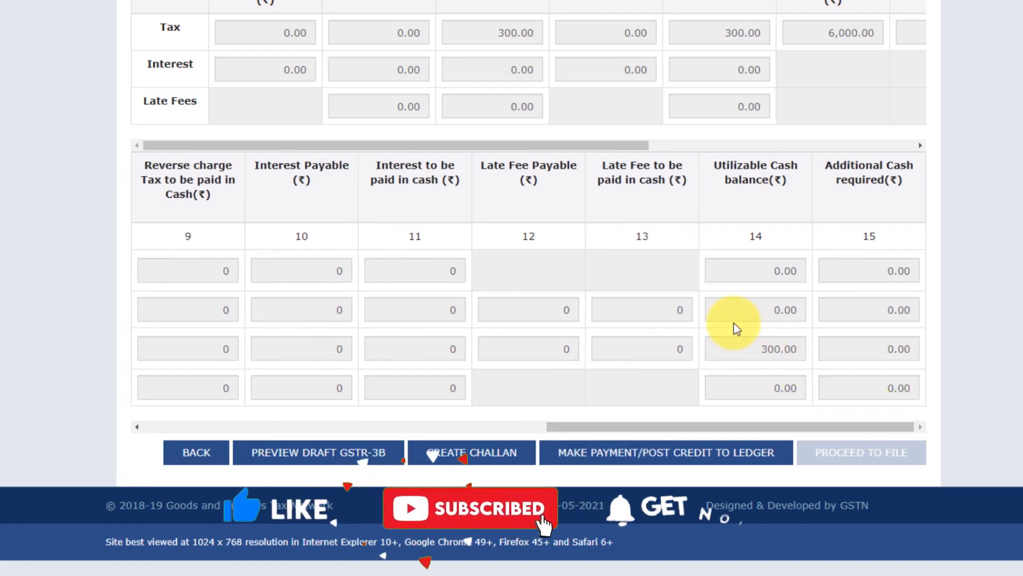
{"action": "key", "text": "ctrl+alt+d"}
{"action": "mouse_move", "coordinate": [693, 144]}
{"action": "left_mouse_down"}
{"action": "mouse_move", "coordinate": [789, 176]}
{"action": "mouse_move", "coordinate": [828, 215]}
{"action": "left_mouse_up"}
{"action": "left_click_drag", "start_coordinate": [712, 310], "coordinate": [815, 404]}
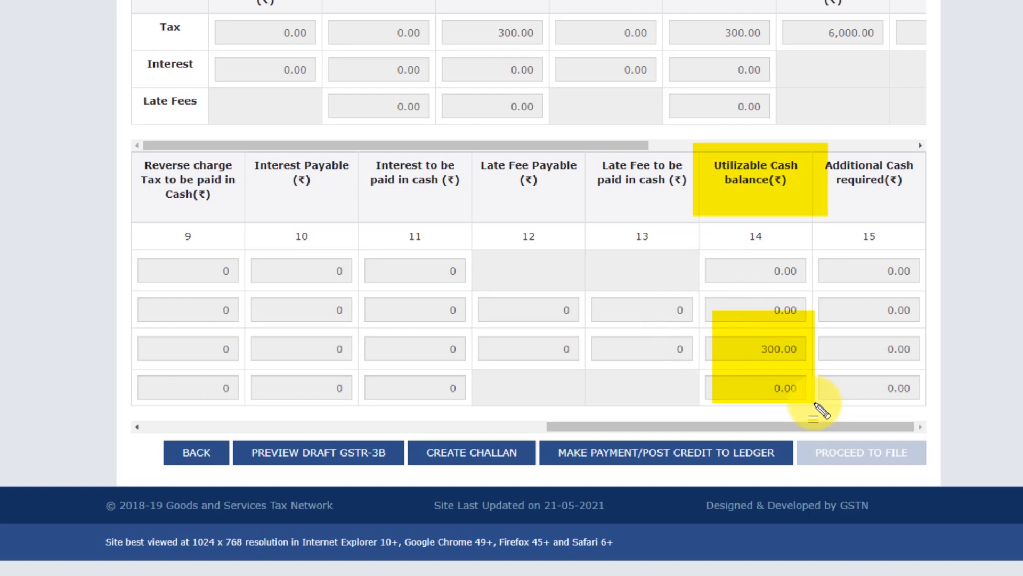
{"action": "left_click_drag", "start_coordinate": [823, 308], "coordinate": [928, 412]}
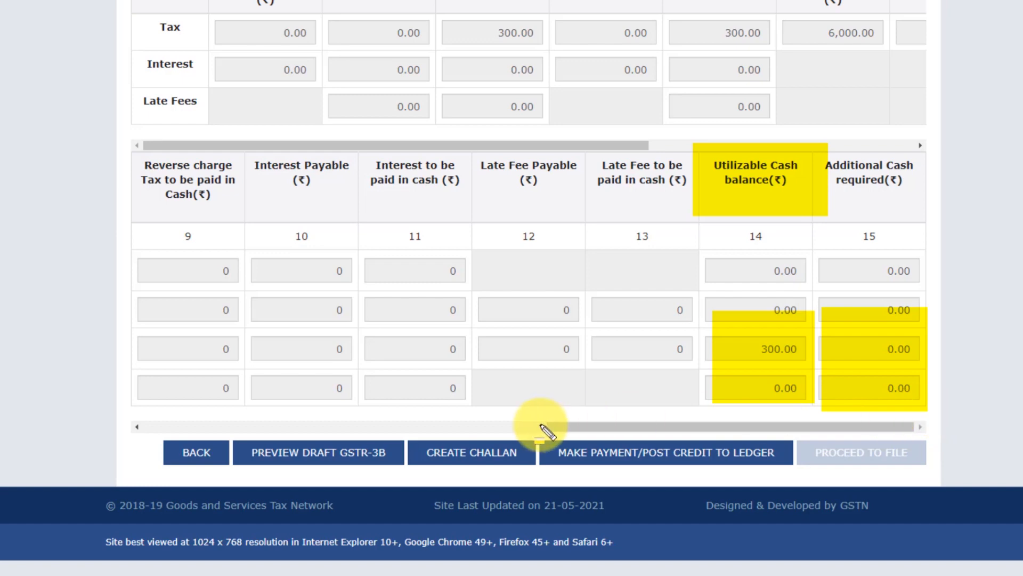
{"action": "mouse_move", "coordinate": [527, 416]}
{"action": "left_mouse_down"}
{"action": "mouse_move", "coordinate": [634, 485]}
{"action": "mouse_move", "coordinate": [739, 478]}
{"action": "mouse_move", "coordinate": [801, 488]}
{"action": "left_mouse_up"}
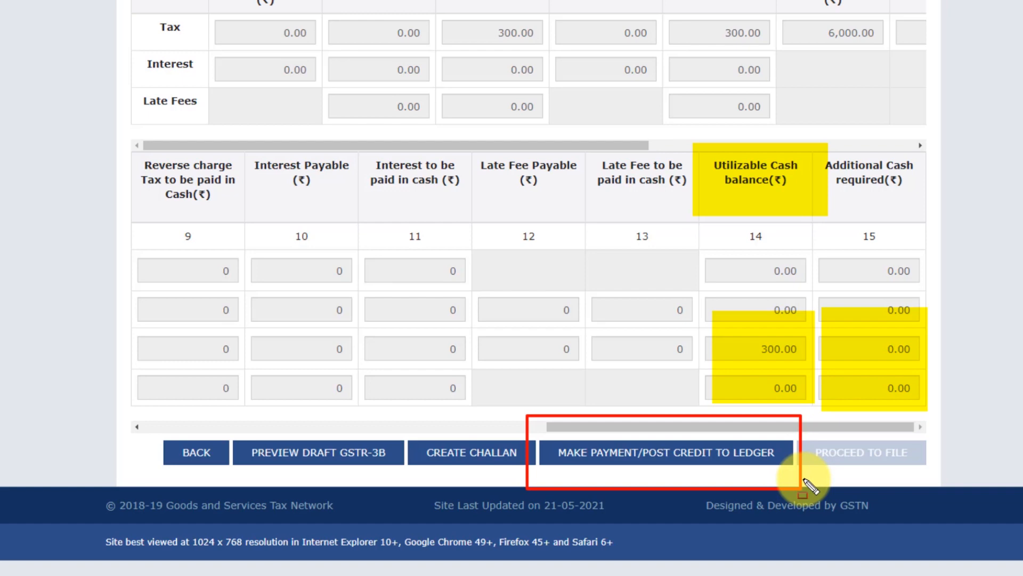
{"action": "key", "text": "Escape"}
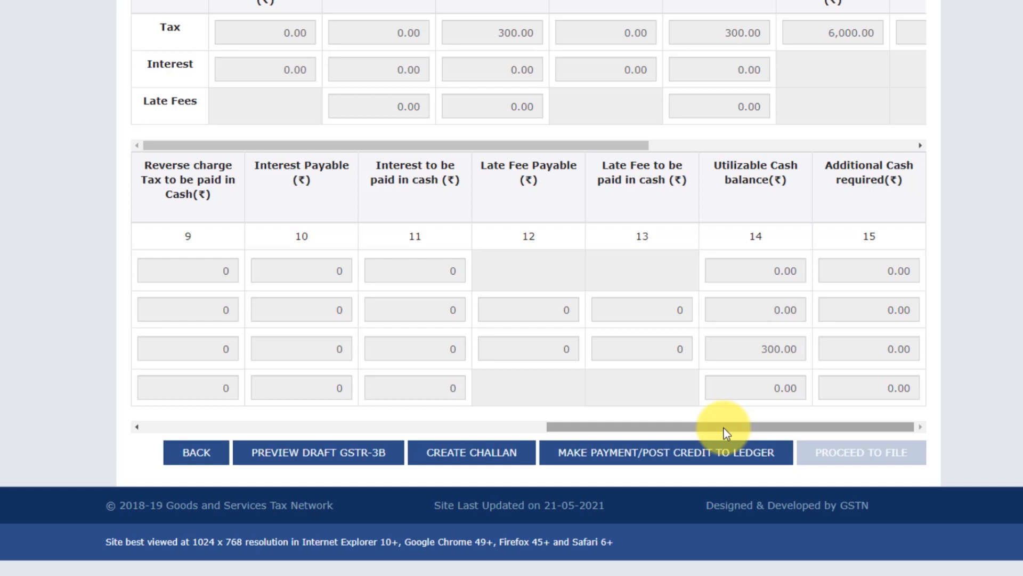
{"action": "key", "text": "ctrl+2"}
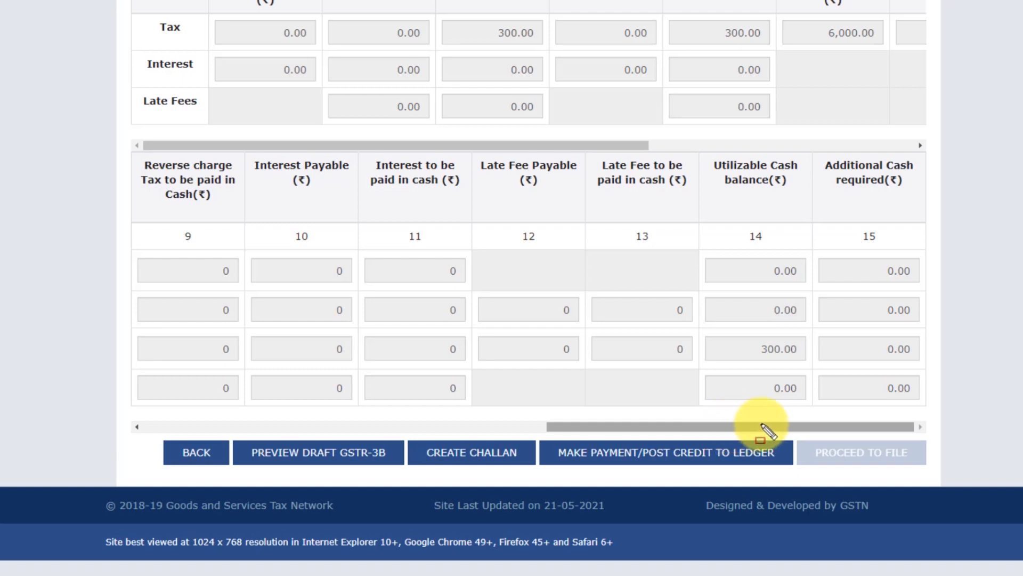
{"action": "mouse_move", "coordinate": [784, 421]}
{"action": "left_mouse_down"}
{"action": "mouse_move", "coordinate": [844, 479]}
{"action": "mouse_move", "coordinate": [942, 496]}
{"action": "left_mouse_up"}
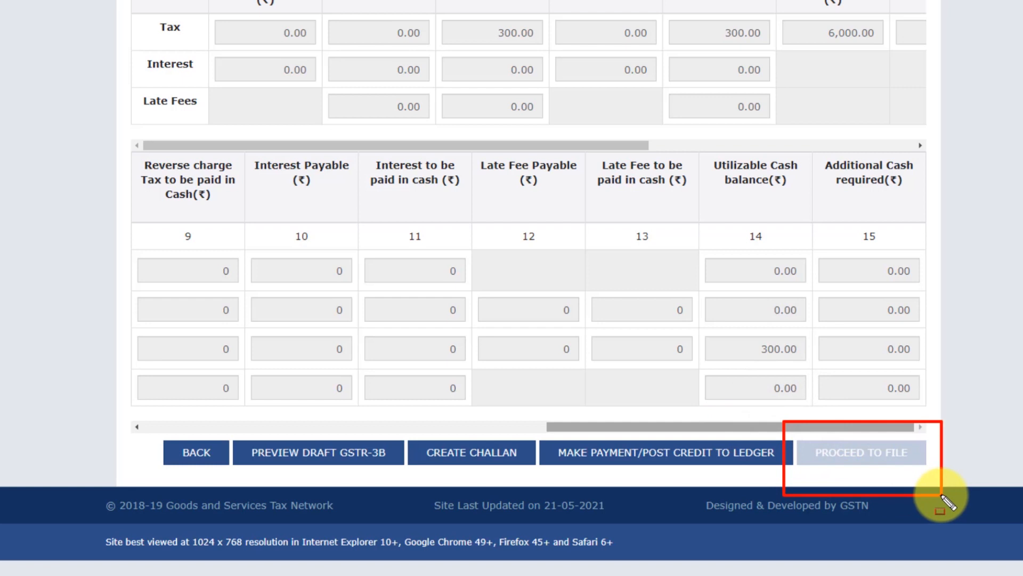